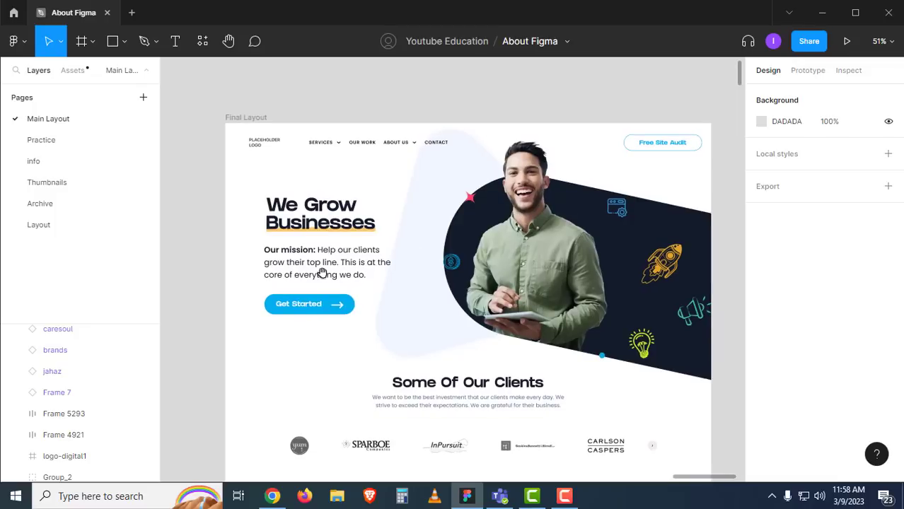
Step: Select the Final Layout frame on the Main Layout page and open its prototype preview
left_click(276, 150)
left_click(323, 147)
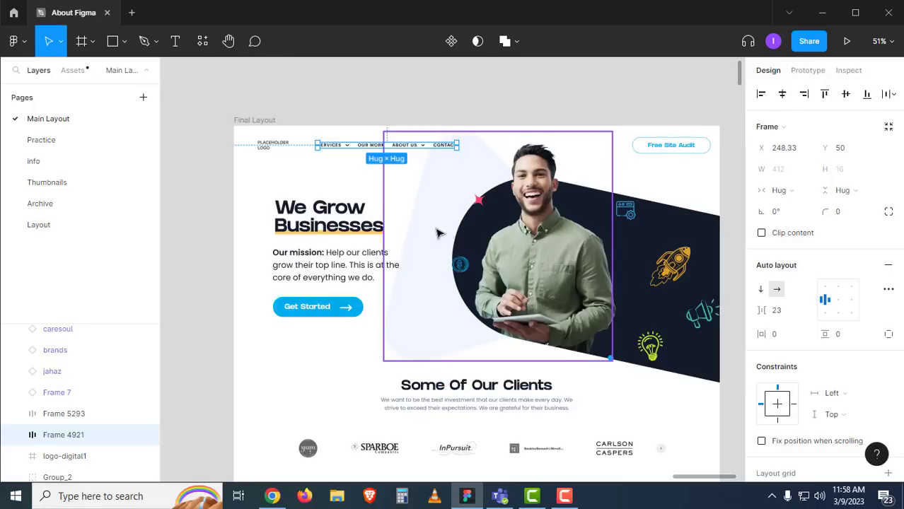
left_click_drag(433, 291, 419, 294)
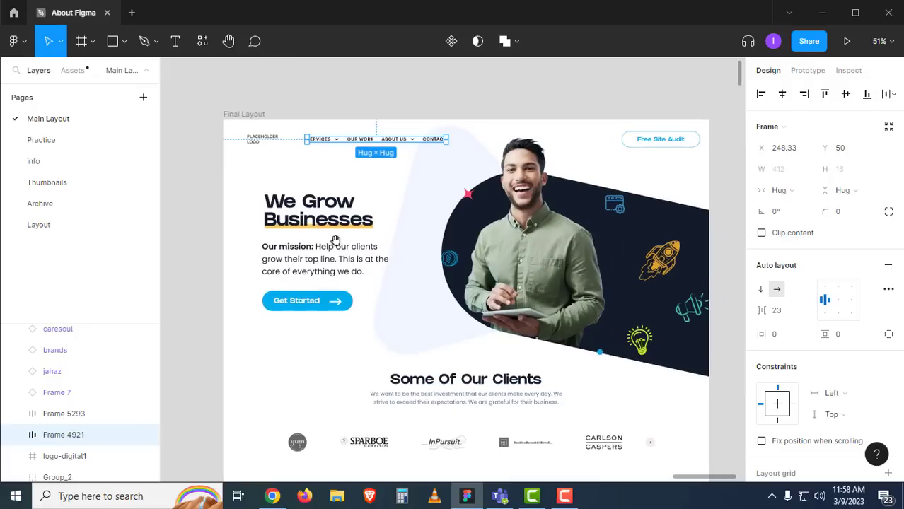
left_click(281, 112)
left_click(244, 114)
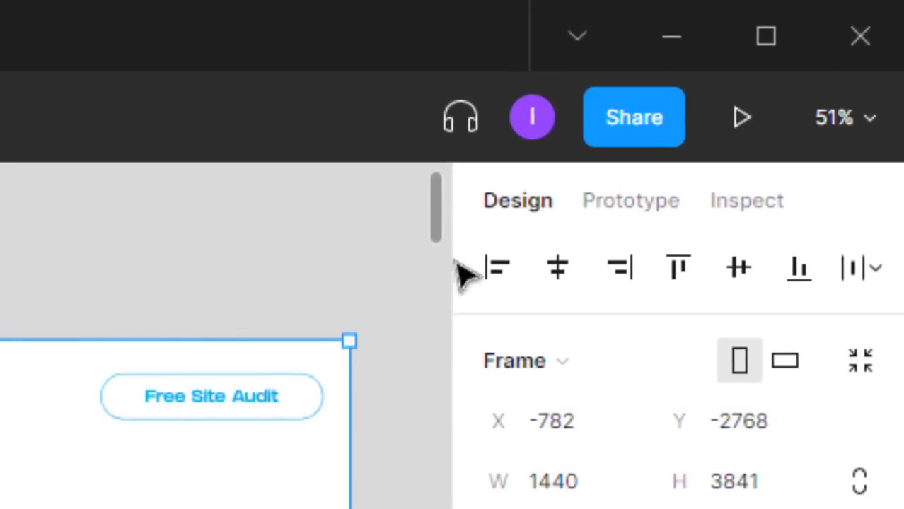
left_click(742, 117)
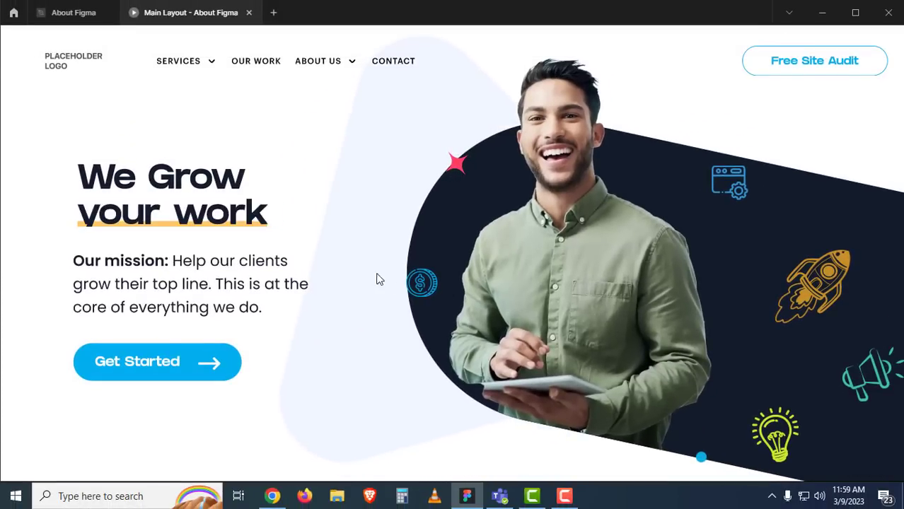
Step: View the Some Of Our Clients section in the prototype and advance its logo carousel two times
scroll(368, 277, "down", 5)
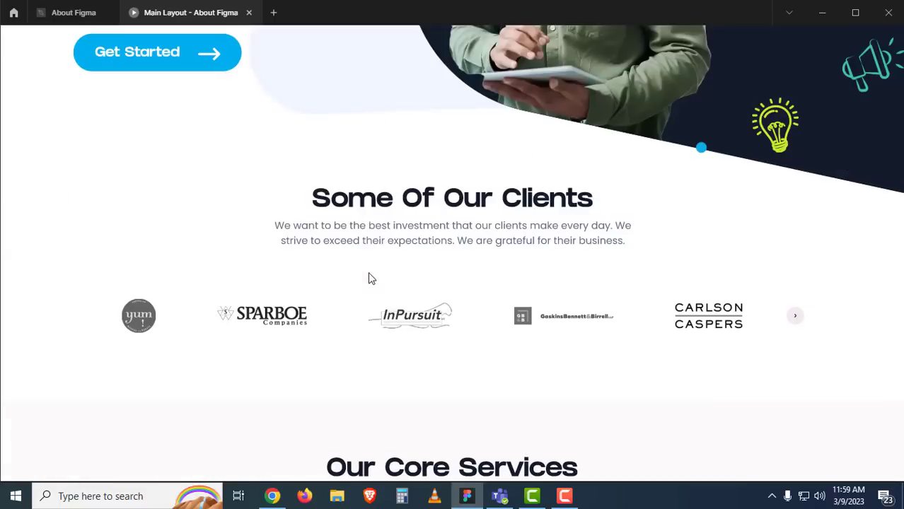
scroll(375, 276, "up", 2)
scroll(387, 272, "down", 2)
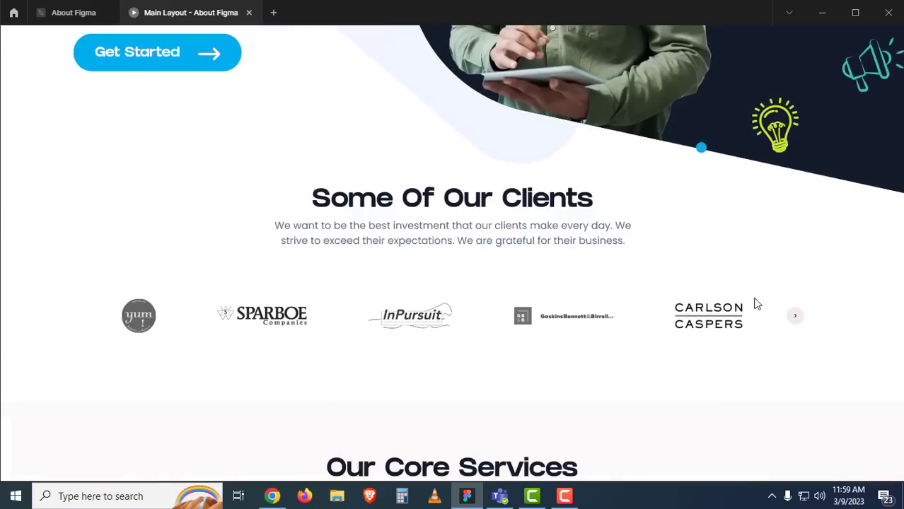
left_click(794, 316)
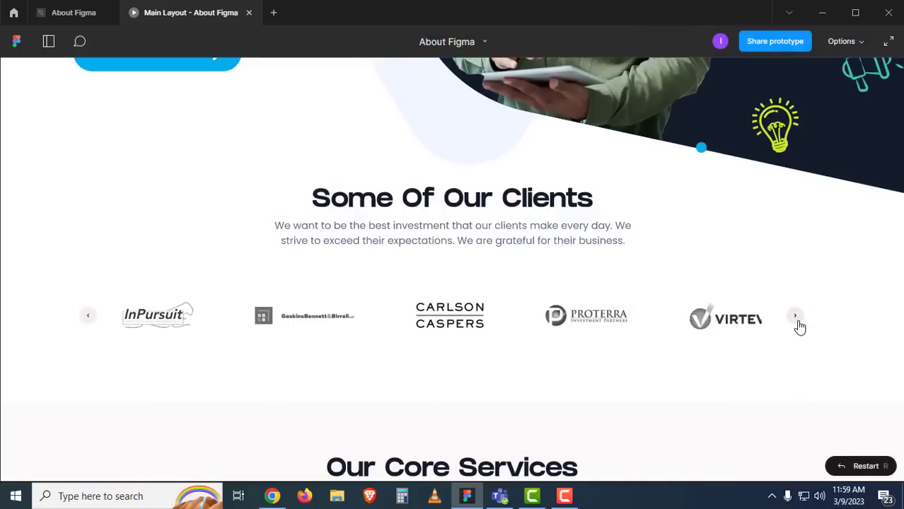
left_click(794, 317)
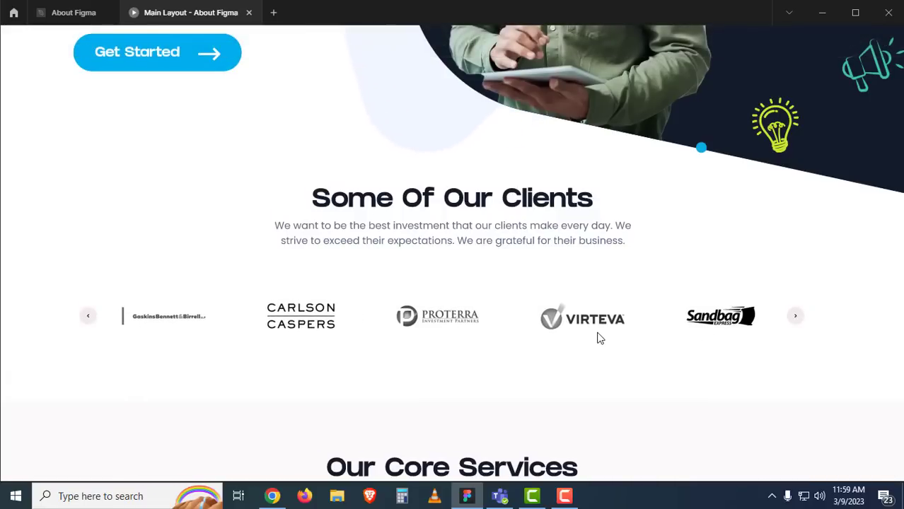
Step: View the core services and Case Studies sections, advancing the case study slider to Project 2
scroll(597, 338, "down", 4)
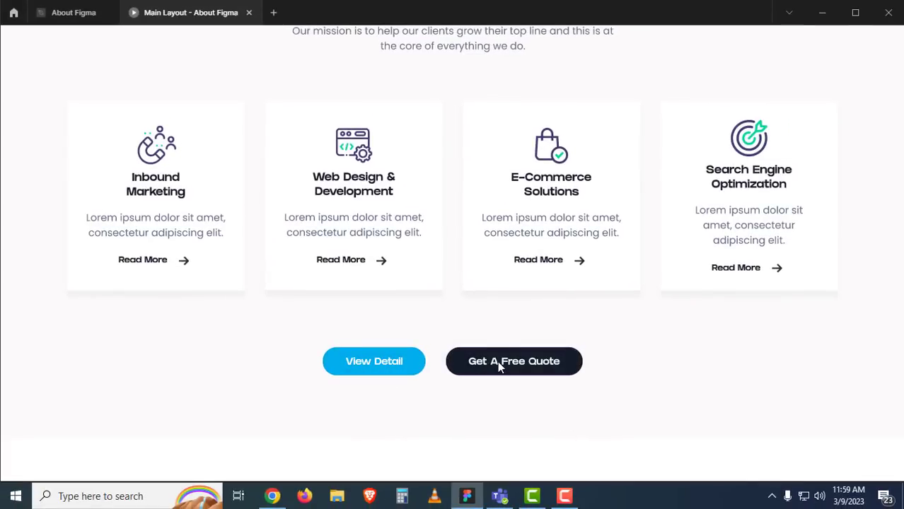
scroll(478, 338, "down", 6)
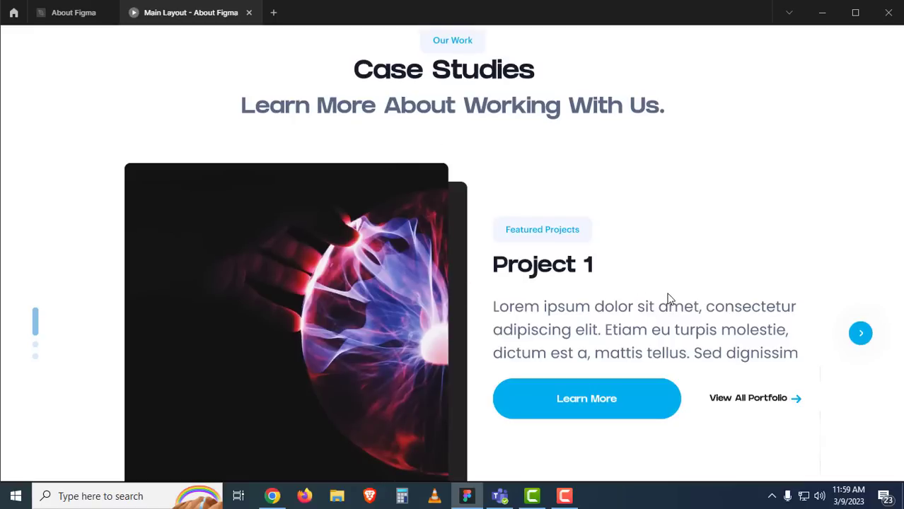
left_click(861, 338)
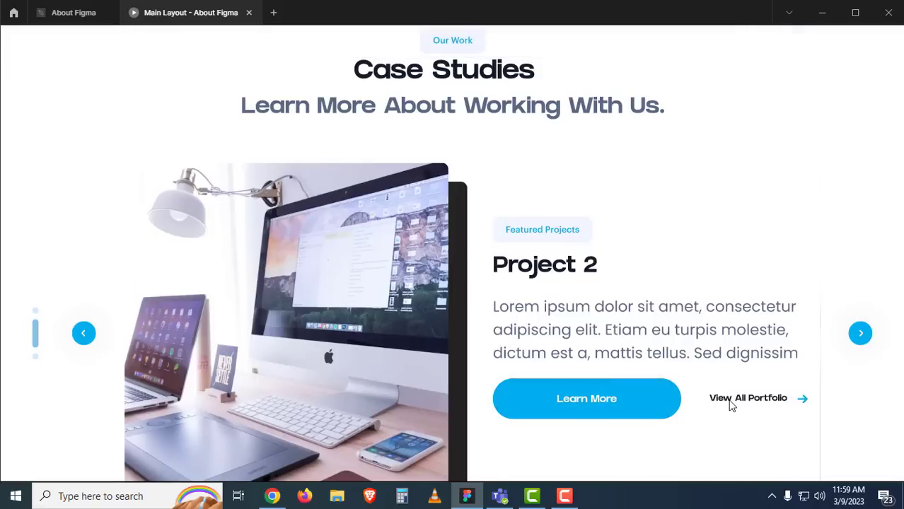
scroll(622, 336, "down", 6)
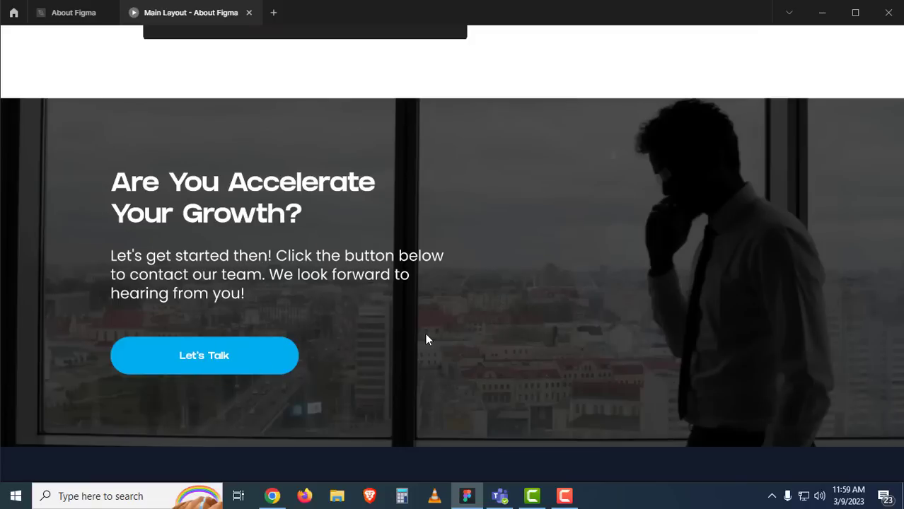
Step: Examine the call-to-action banner and footer, and go back up to the prototype's hero section
scroll(422, 338, "down", 4)
scroll(335, 345, "up", 15)
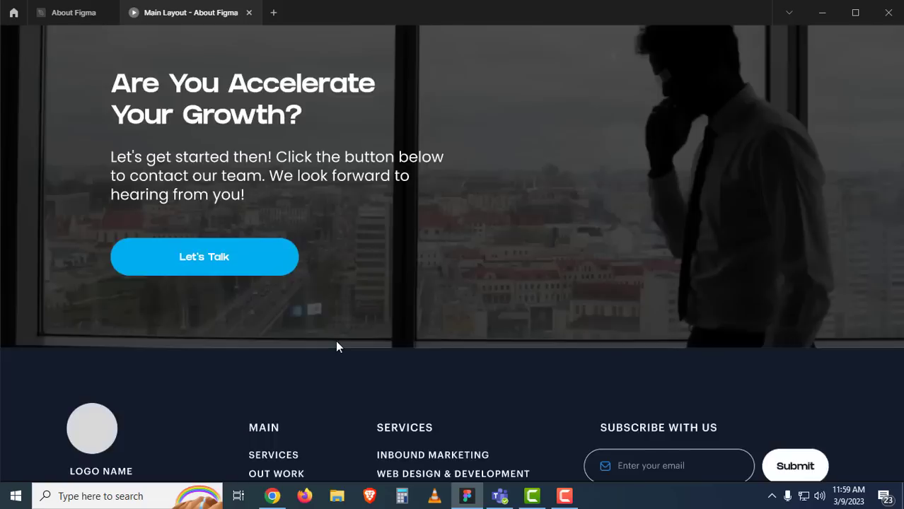
scroll(339, 345, "up", 10)
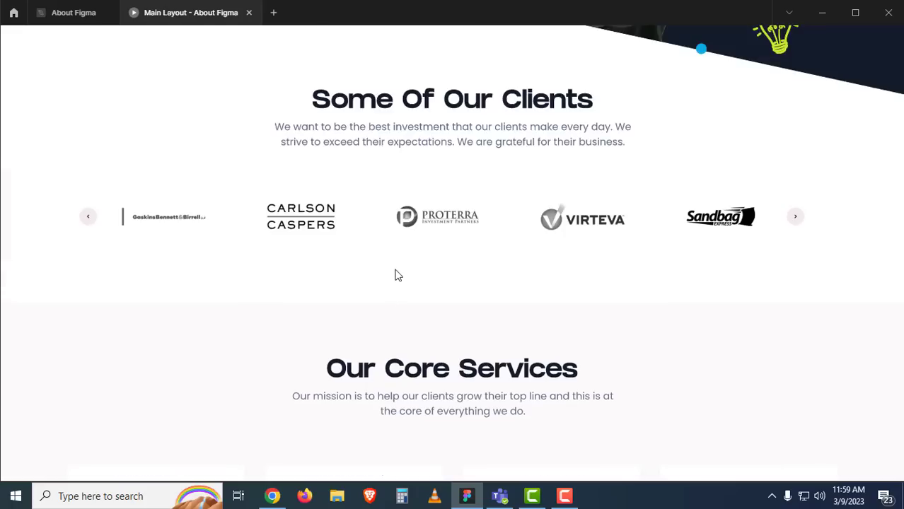
scroll(433, 256, "down", 2)
scroll(433, 256, "up", 3)
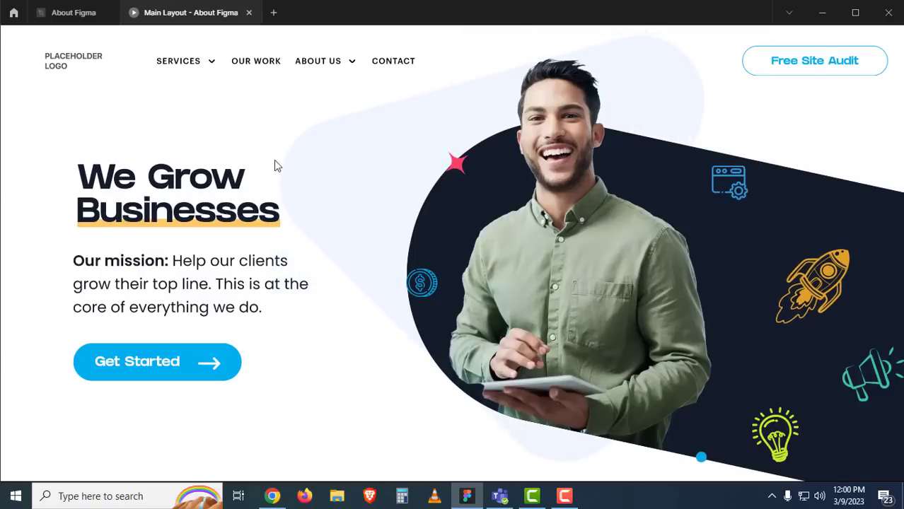
Step: Return to the About Figma design file, clear the selection and look over the Final Layout frame's sections
left_click(67, 14)
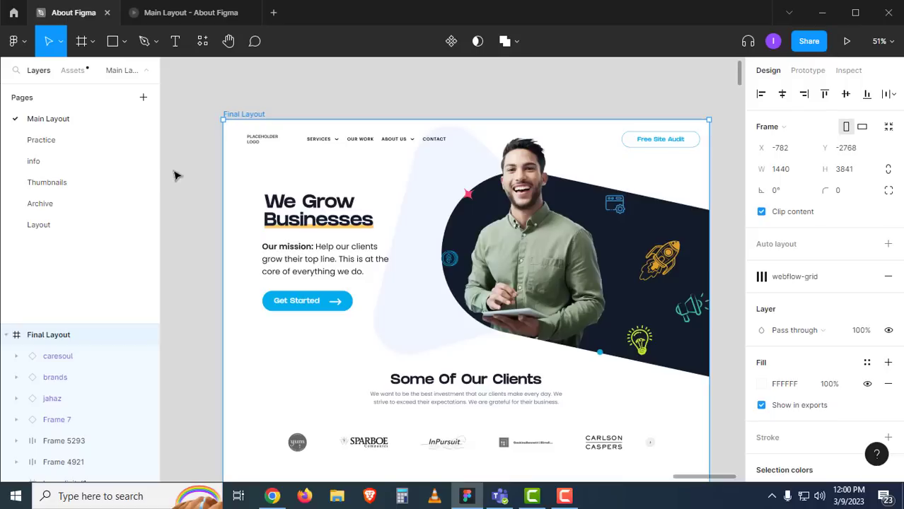
left_click(185, 201)
scroll(359, 295, "down", 5)
scroll(359, 295, "left", 3)
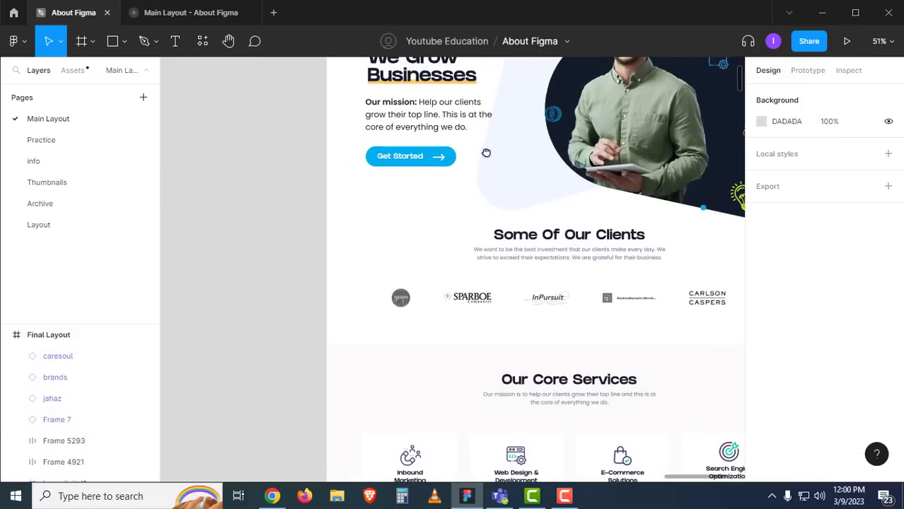
scroll(427, 254, "down", 5)
Step: Open the prototype preview at Flow 2, hide the flows list and examine the section animations down to the footer
left_click(191, 12)
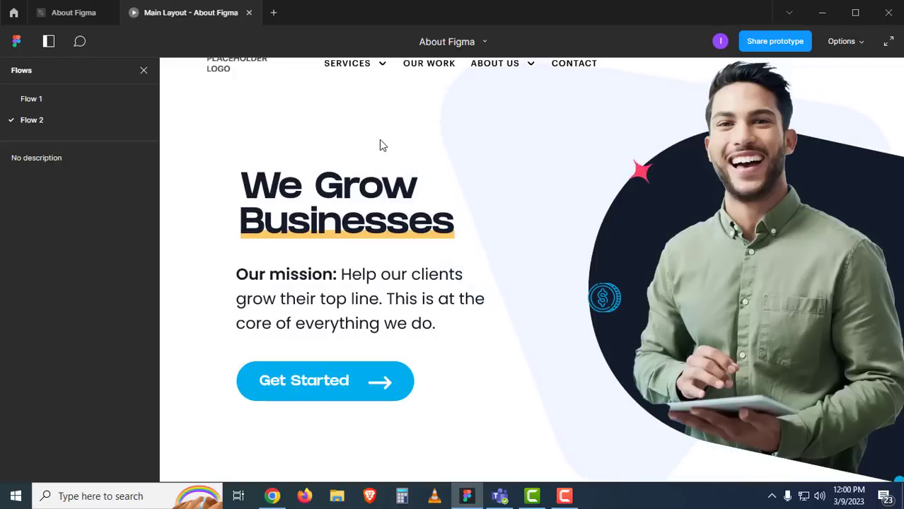
left_click(144, 71)
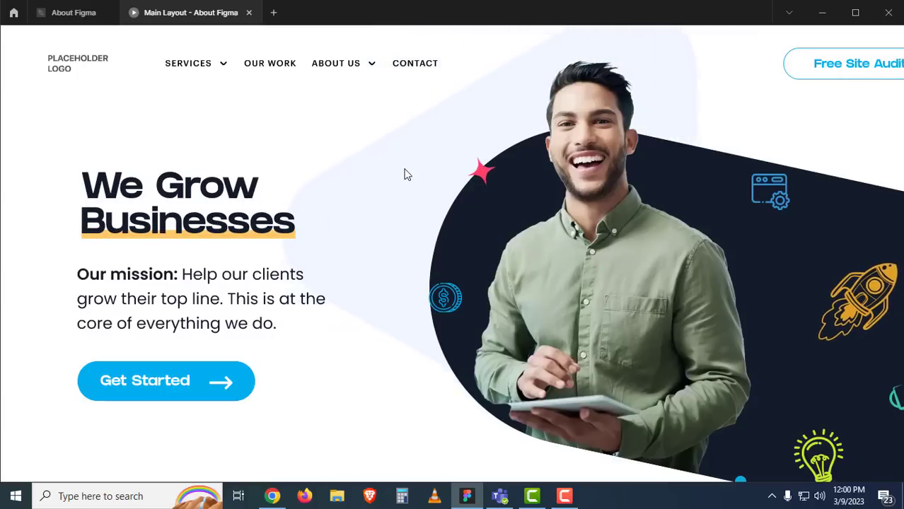
scroll(401, 175, "down", 2)
scroll(401, 175, "up", 2)
scroll(400, 177, "down", 4)
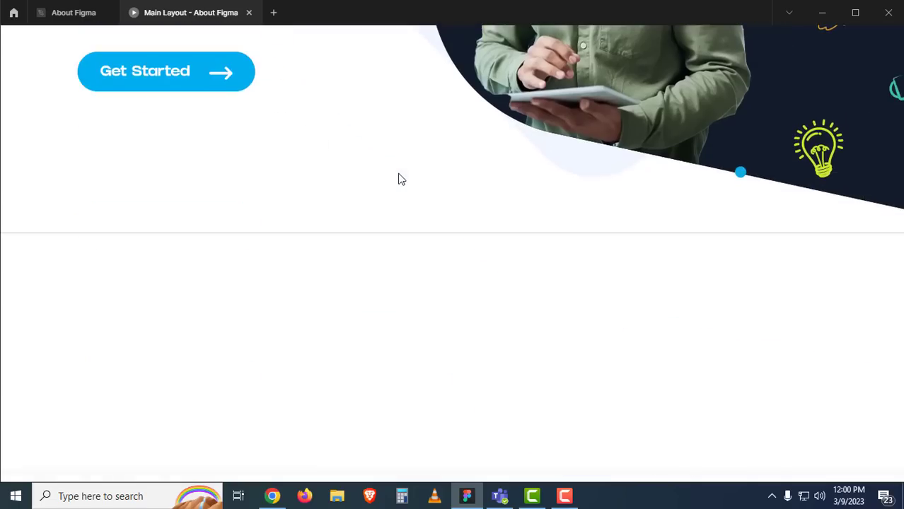
scroll(398, 176, "down", 4)
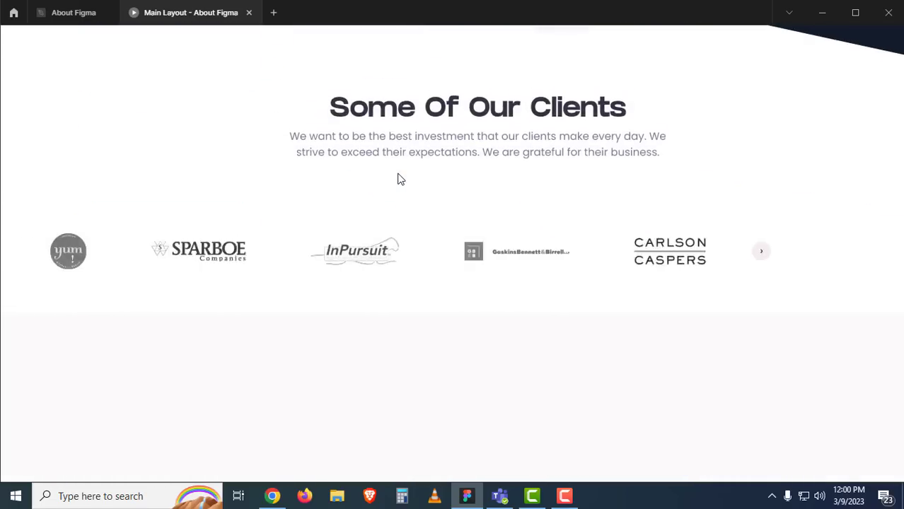
scroll(398, 179, "down", 5)
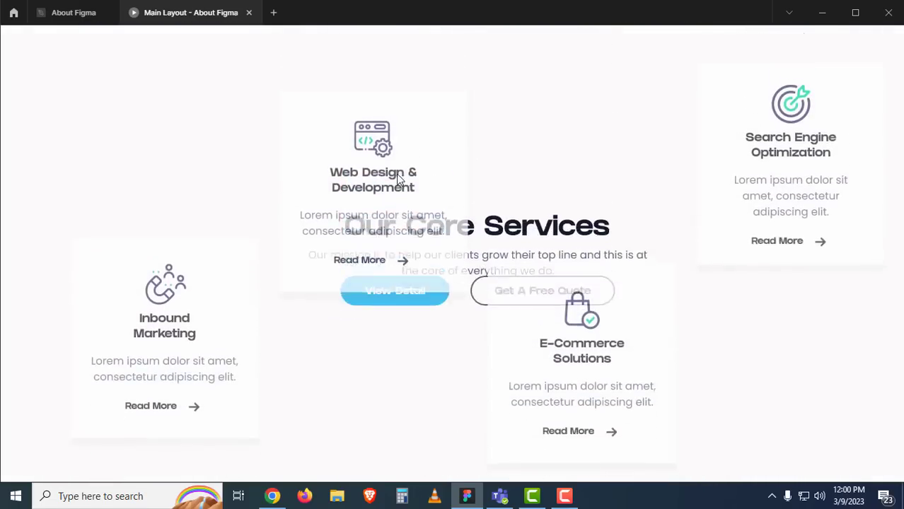
scroll(398, 179, "down", 3)
scroll(398, 179, "down", 5)
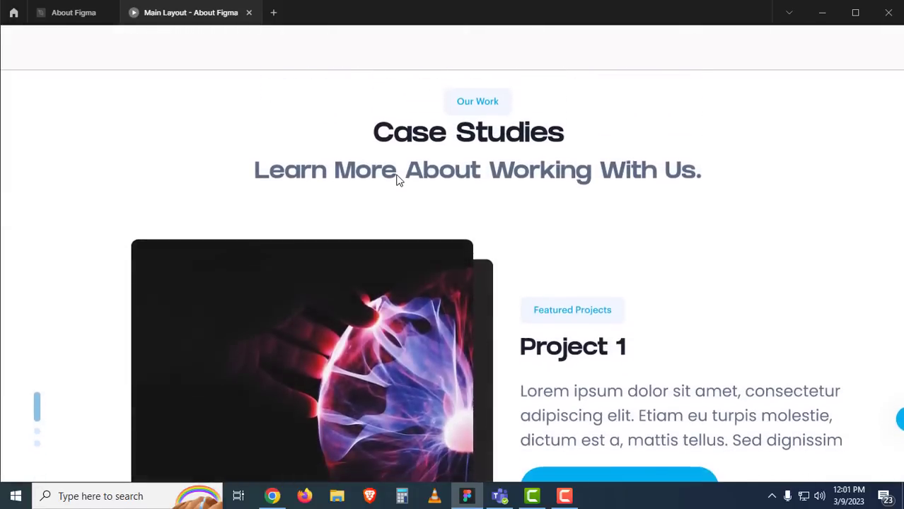
scroll(397, 179, "down", 5)
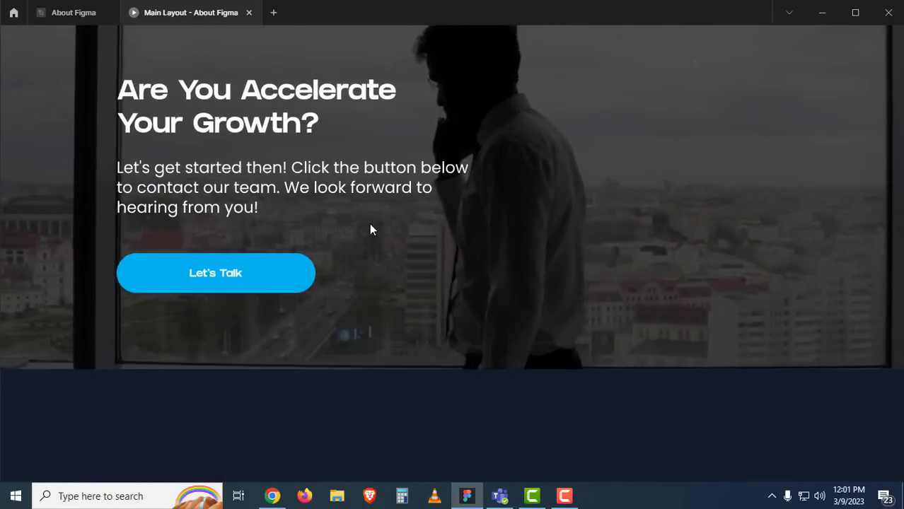
scroll(369, 222, "down", 3)
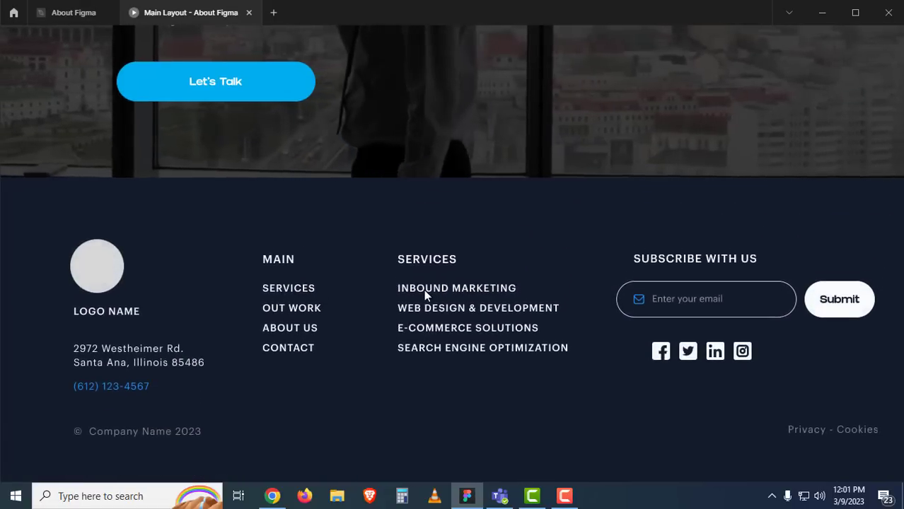
Step: Review the Flow 2 prototype from the footer back up through Case Studies and Our Core Services to the hero
scroll(423, 288, "up", 6)
scroll(424, 291, "up", 10)
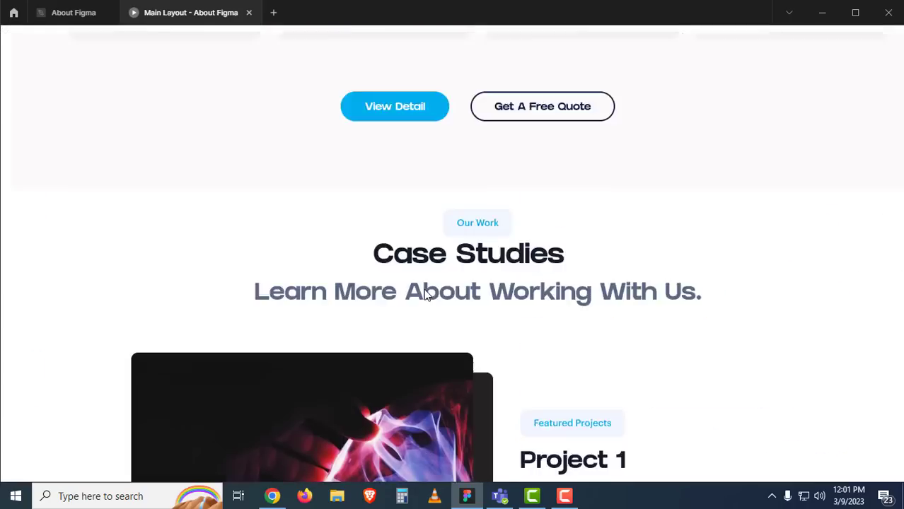
scroll(423, 291, "up", 5)
scroll(423, 294, "down", 5)
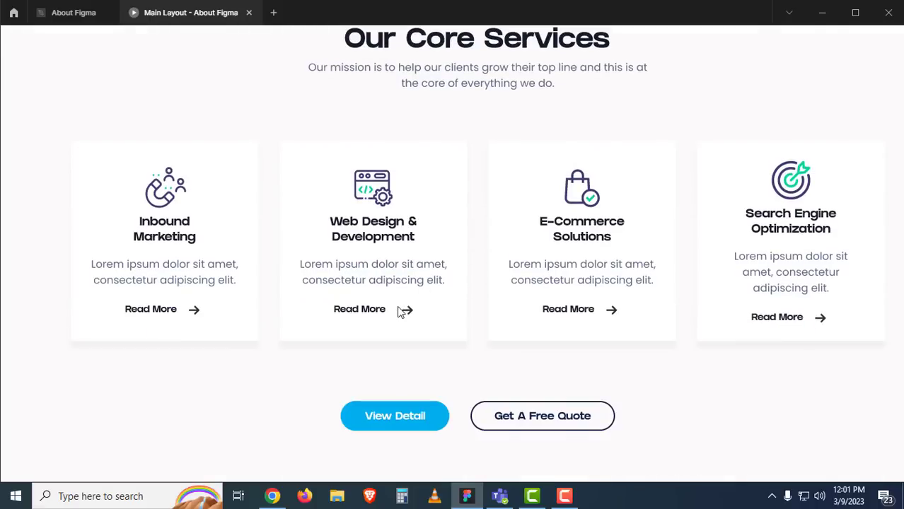
scroll(400, 312, "up", 8)
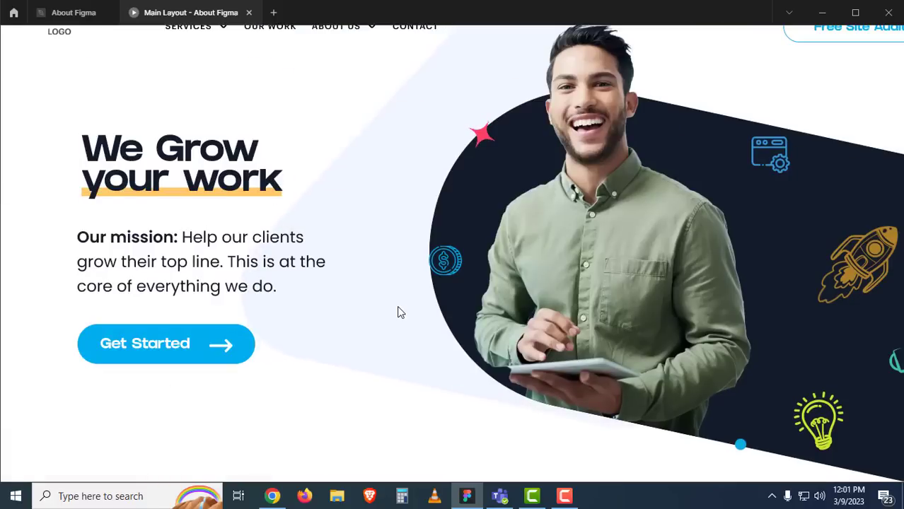
scroll(399, 311, "up", 1)
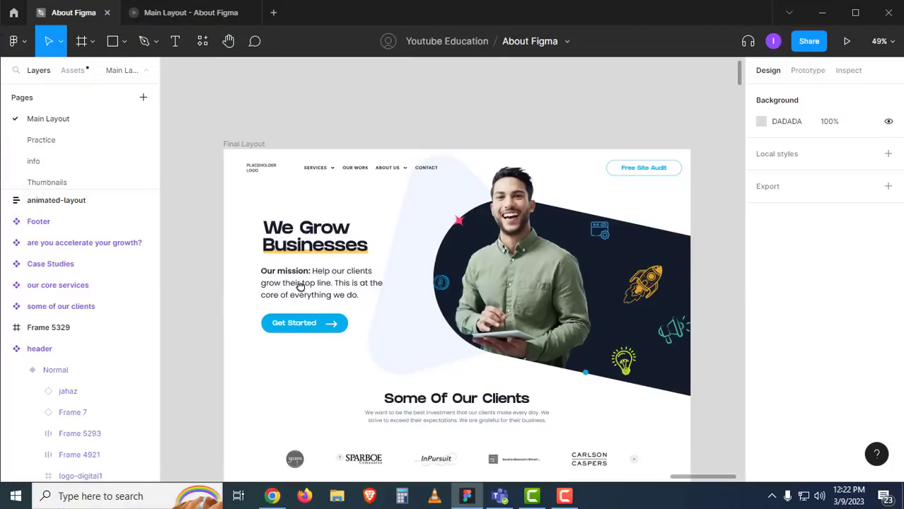
Step: Add the text "We grow" on the empty canvas beside the Final Layout frame
scroll(335, 289, "left", 2)
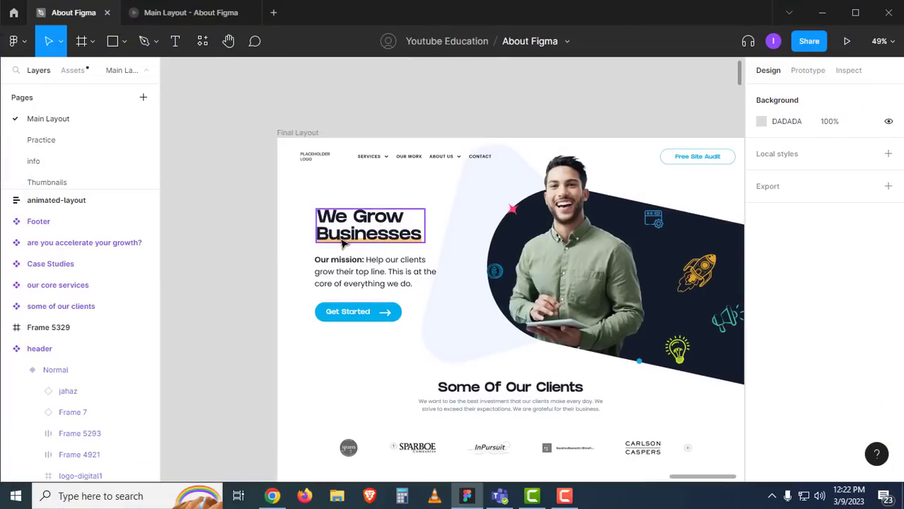
left_click_drag(293, 267, 408, 265)
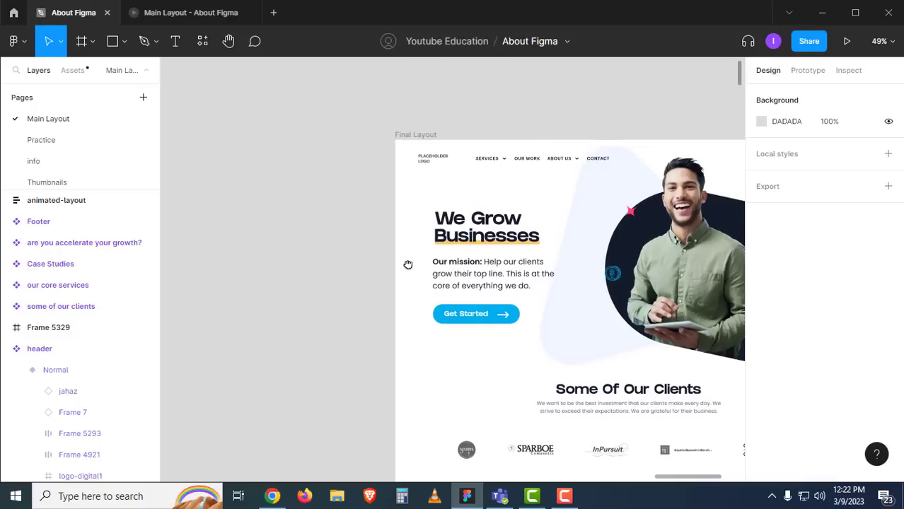
key("t")
left_click(246, 254)
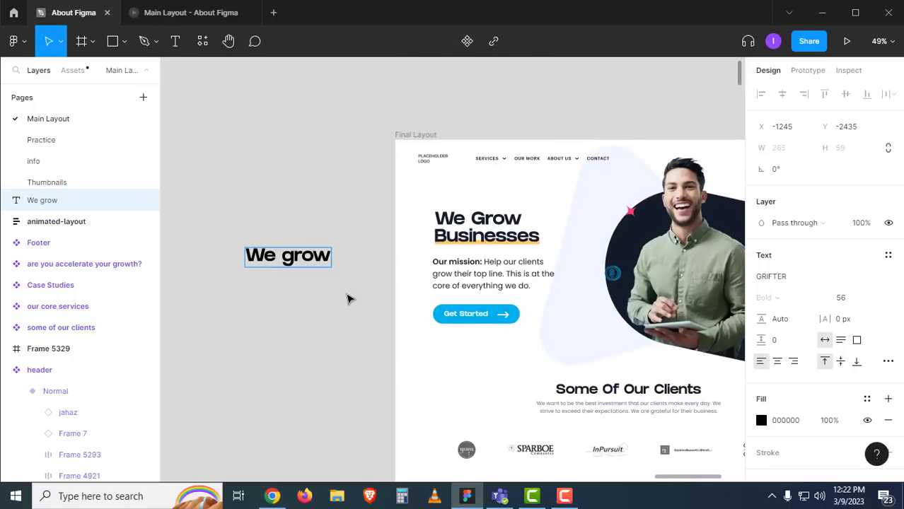
key("Escape")
Step: Duplicate the "We grow" text directly below itself and change the copy's wording to "Businesses"
left_click(284, 293)
left_click(313, 262)
left_click_drag(314, 277, 313, 308)
double_click(318, 293)
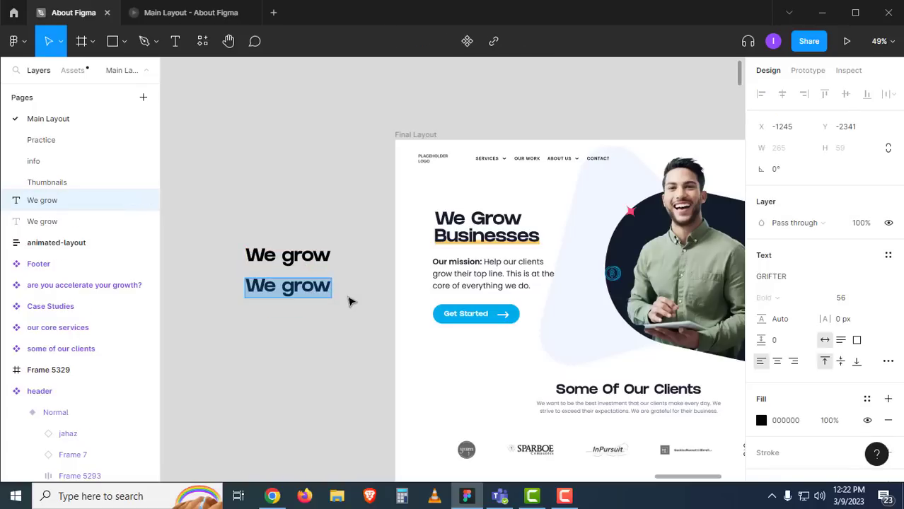
type("Businesses")
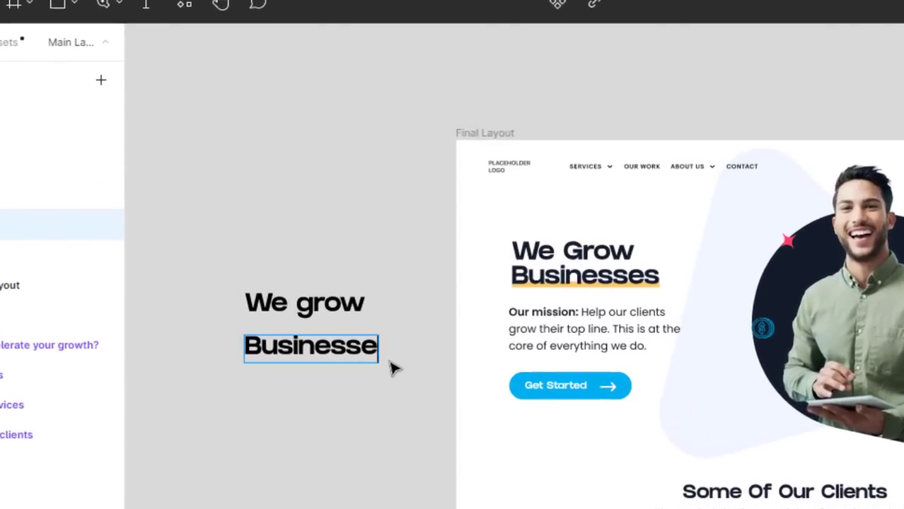
key("Escape")
left_click(320, 313)
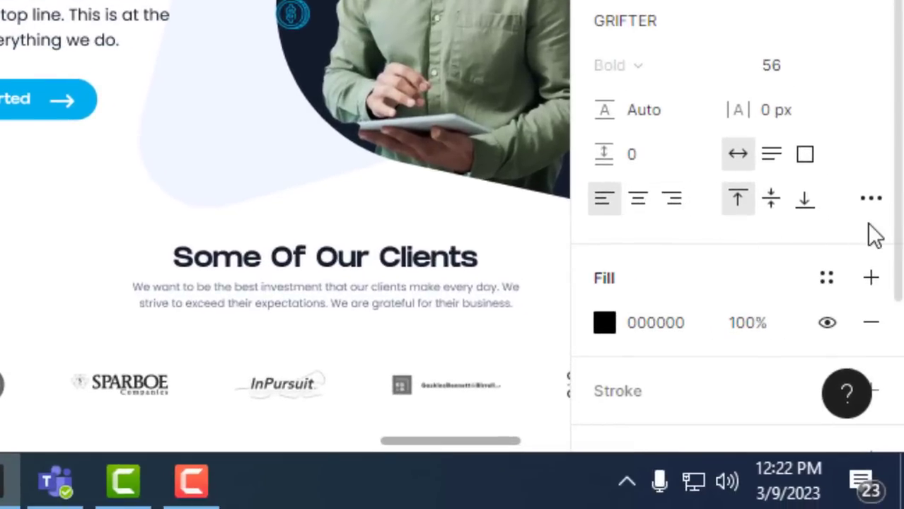
Step: Set the "We grow" text to title case and move the "Businesses" text slightly further down
left_click(871, 199)
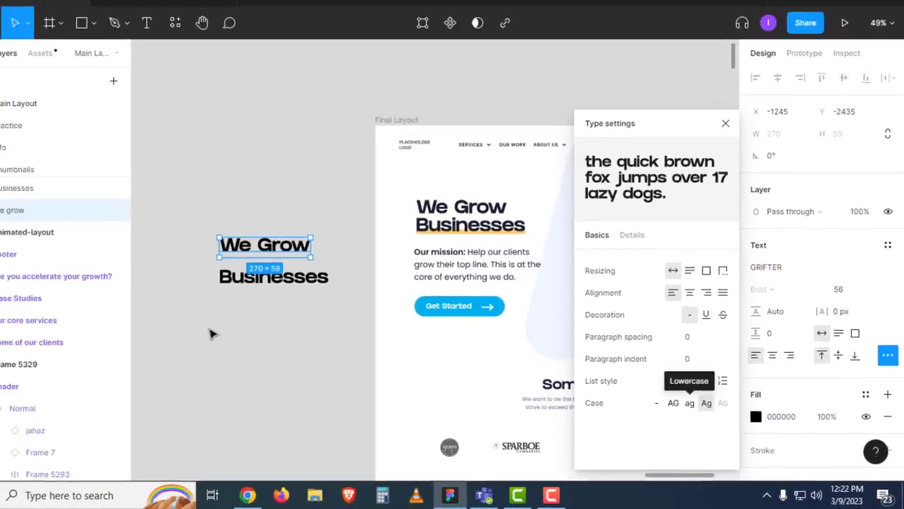
left_click(287, 323)
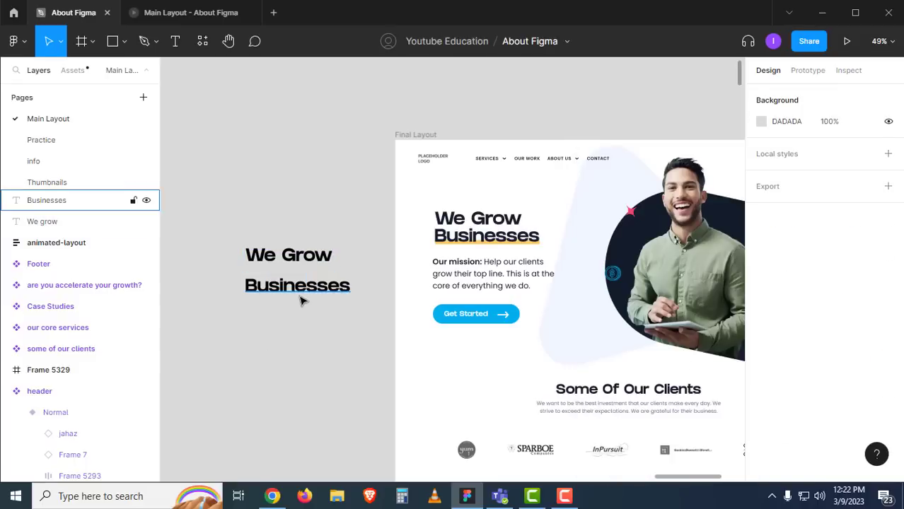
left_click(301, 300)
mouse_move(315, 292)
left_mouse_down()
mouse_move(317, 280)
mouse_move(318, 309)
left_mouse_up()
left_click(301, 348)
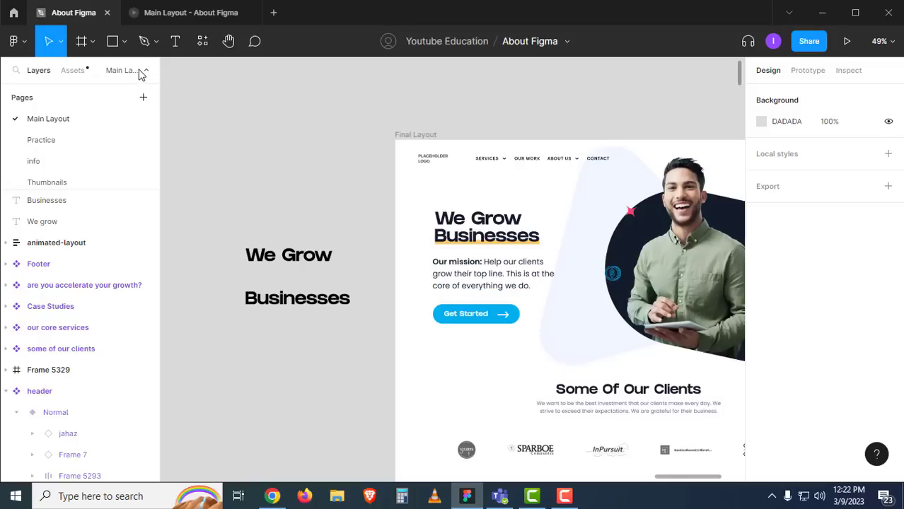
Step: Draw a thin rectangle about 325 × 22 just beneath the "Businesses" text, matching the word's width
left_click(125, 42)
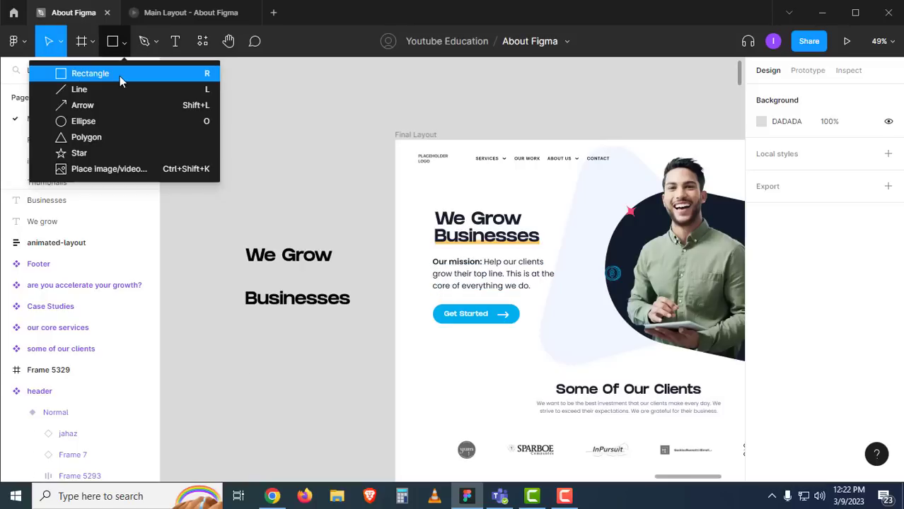
left_click(120, 73)
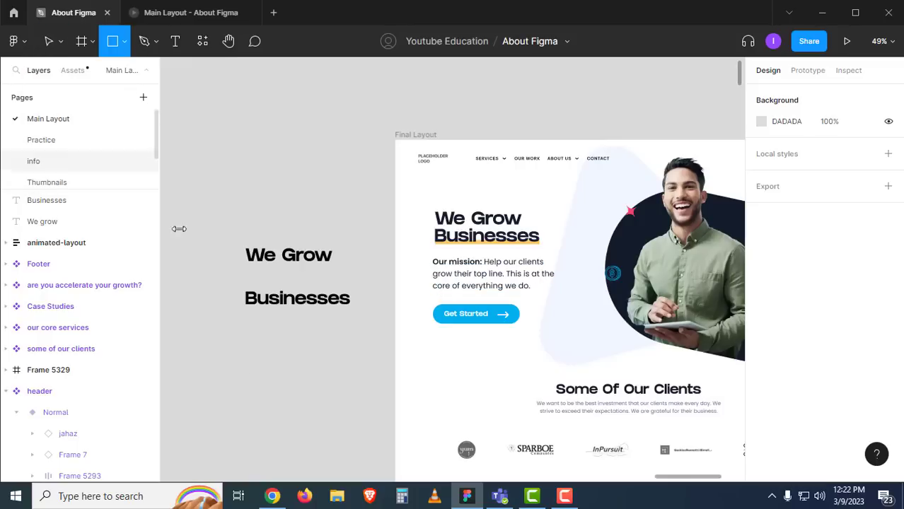
left_click(271, 319)
left_click_drag(284, 317, 288, 333)
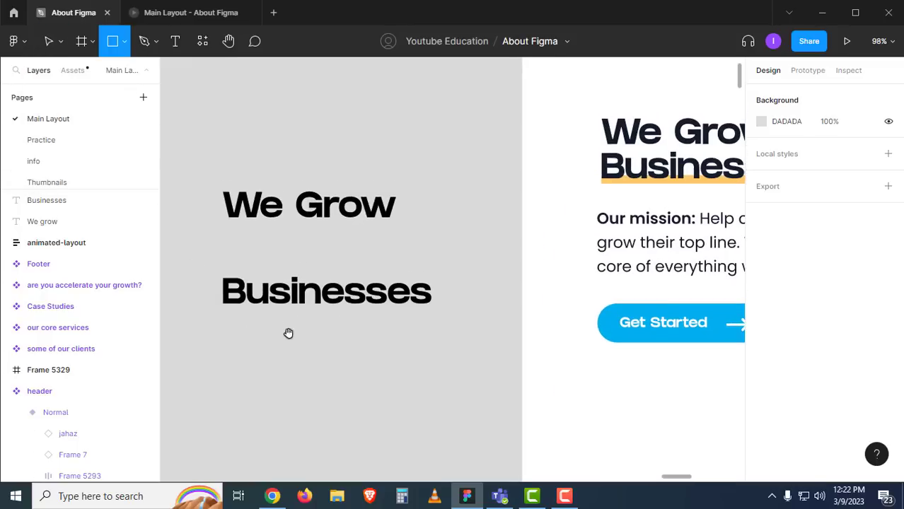
left_click(227, 309)
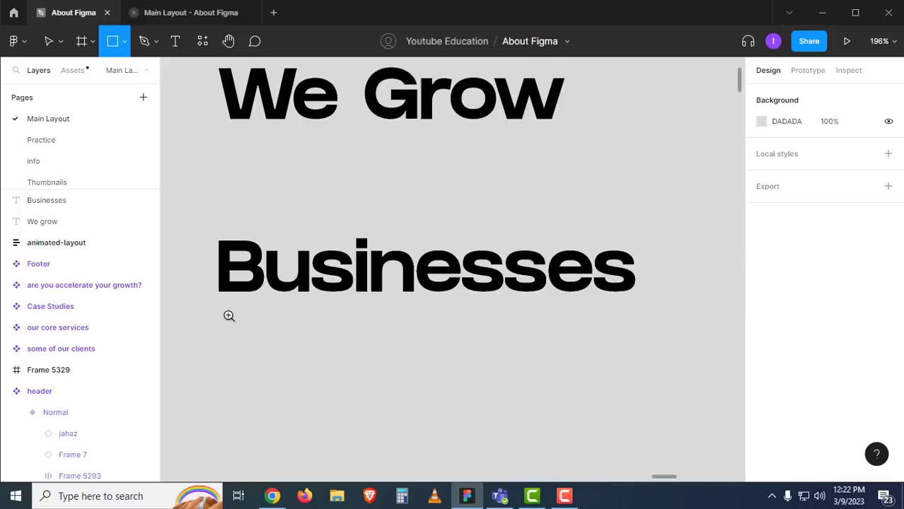
left_click_drag(219, 295, 638, 324)
left_click(516, 356)
mouse_move(319, 310)
left_mouse_down()
mouse_move(322, 327)
mouse_move(322, 319)
left_mouse_up()
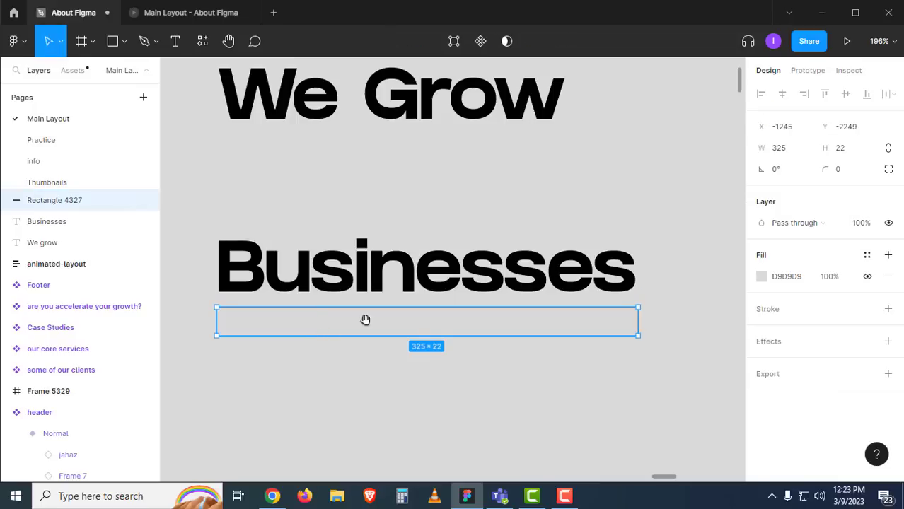
Step: Fill the rectangle with the yellow sampled from the underline of the Final Layout's hero heading
left_click(436, 319, "alt")
scroll(468, 339, "right", 3)
scroll(468, 339, "up", 1)
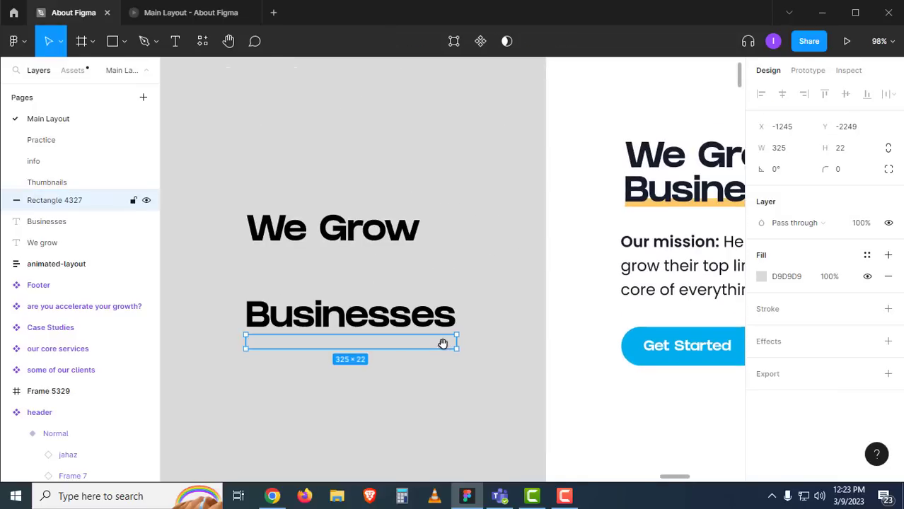
key("i")
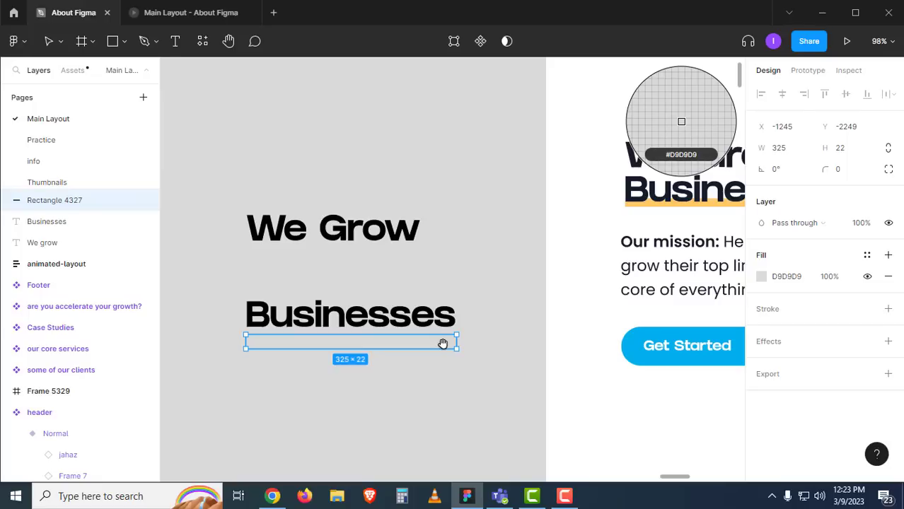
left_click(654, 202)
left_click(398, 409)
left_click(364, 345)
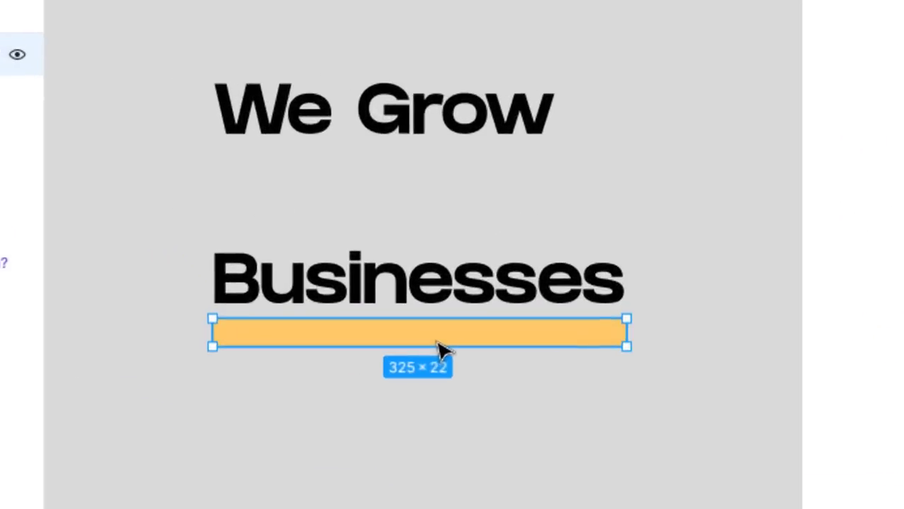
Step: Wrap the "Businesses" text and the yellow rectangle together in a vertical auto layout frame
left_click(430, 293)
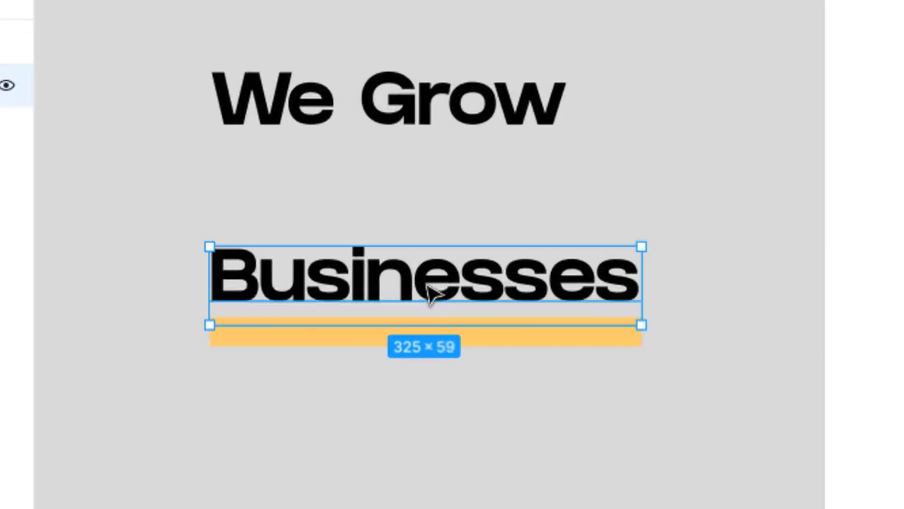
left_click(394, 342)
left_click(417, 291, "shift")
key("shift+a")
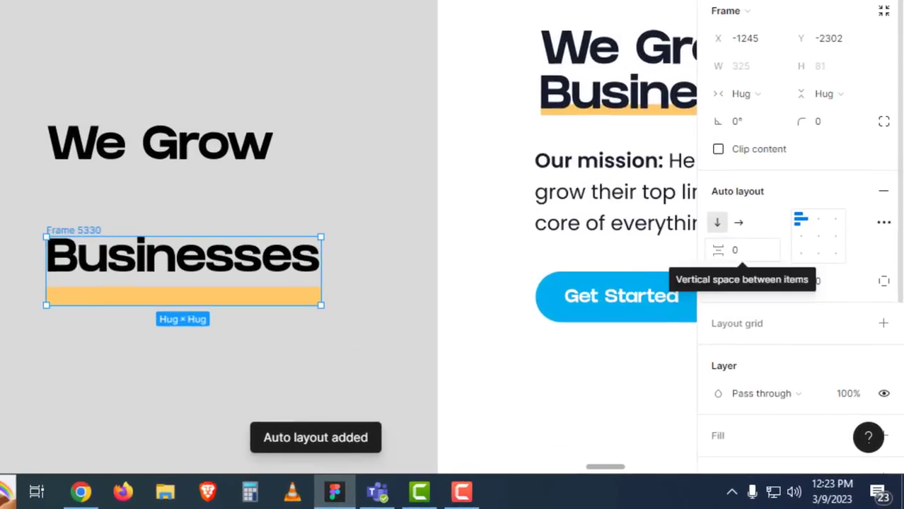
Step: Set the auto layout's vertical spacing between items to -150 so the rectangle overlaps the text
left_click_drag(751, 303, 713, 313)
left_click_drag(662, 259, 461, 265)
left_click(333, 340)
scroll(82, 293, "up", 2)
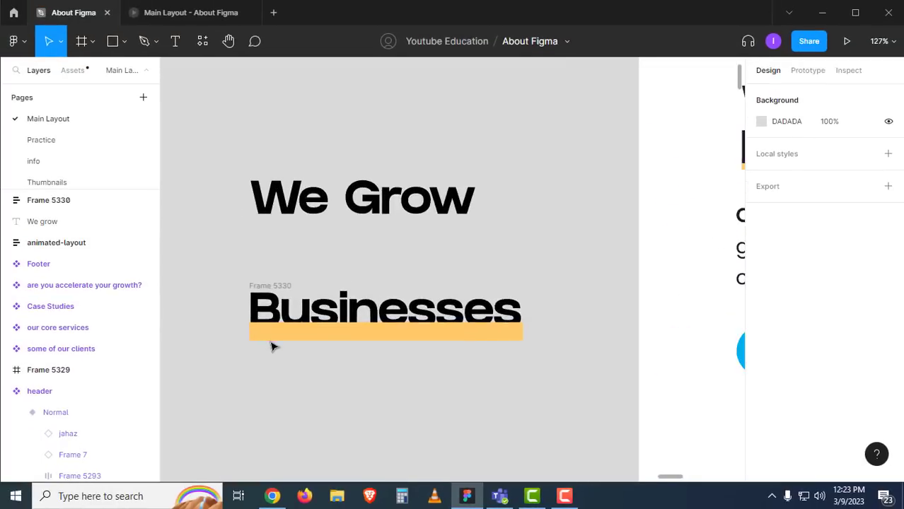
scroll(273, 347, "up", 1)
left_click(272, 335)
left_click(298, 404)
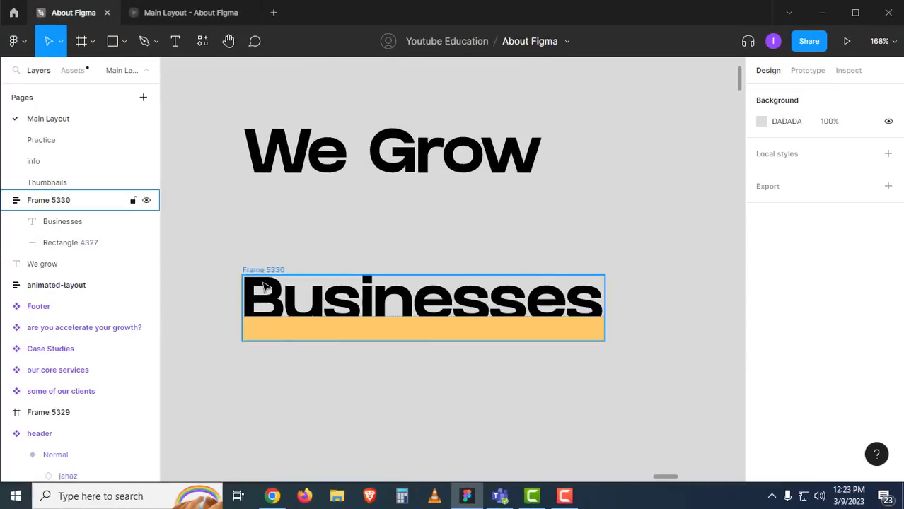
Step: Rename the new auto layout frame as "Business"
left_click(277, 269)
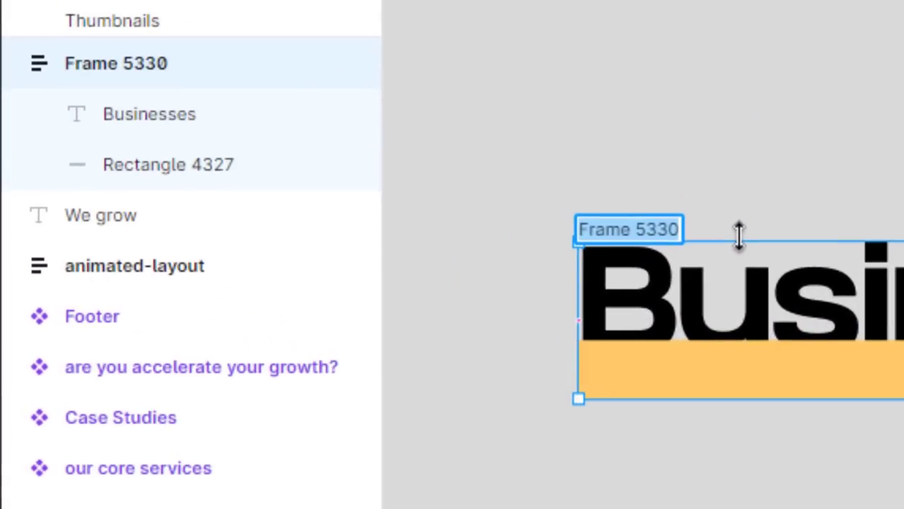
key("ctrl+r")
type("B")
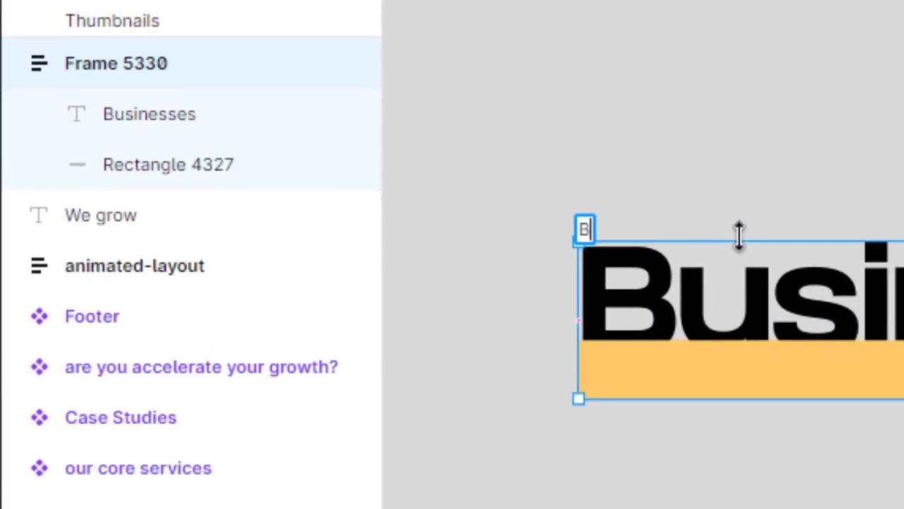
type("usiness")
key("Return")
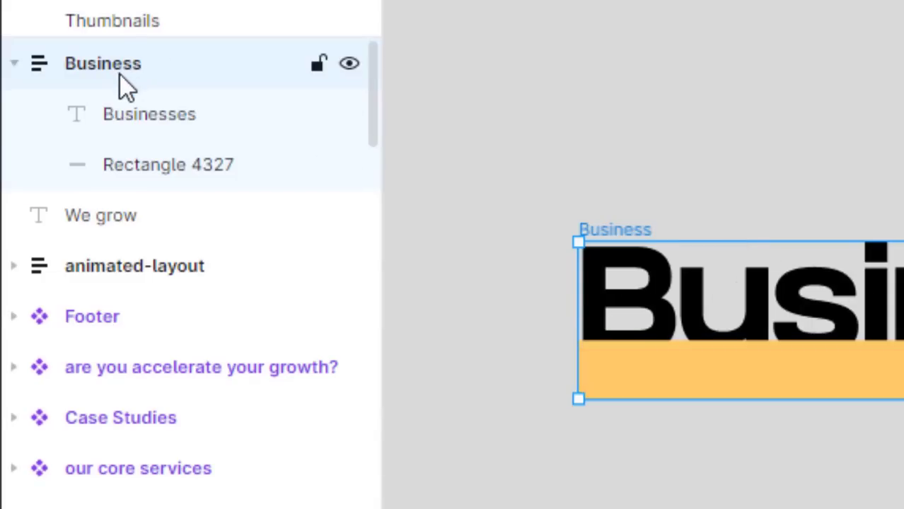
Step: Rename the rectangle layer inside the Business frame as "yellow line"
left_click(128, 113)
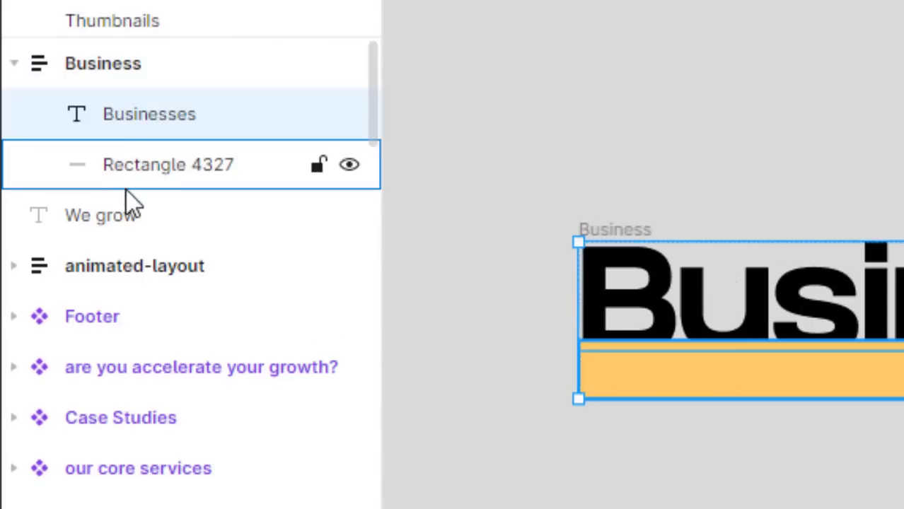
left_click(150, 173)
double_click(168, 173)
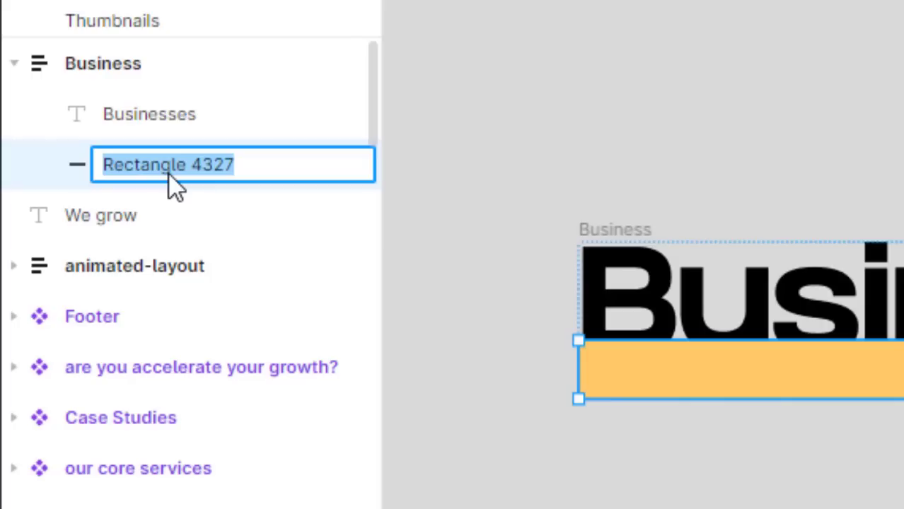
type("yello")
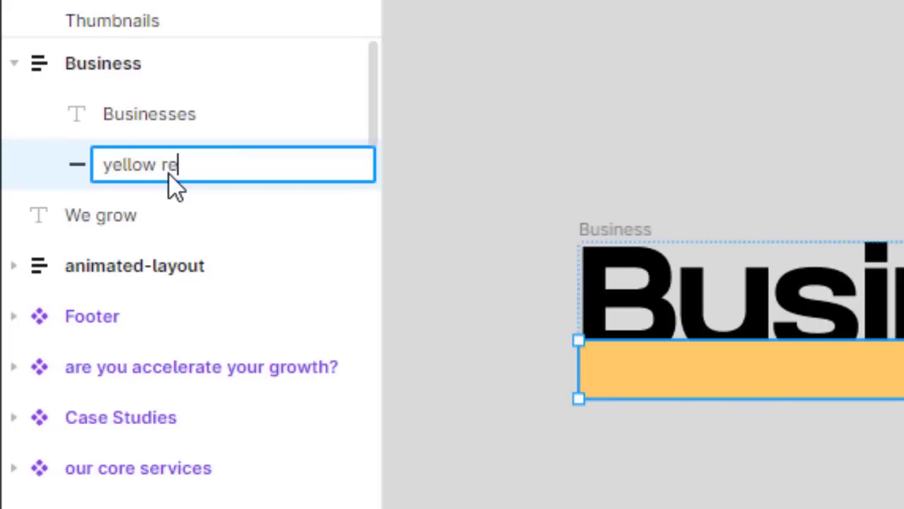
type("w line")
key("Return")
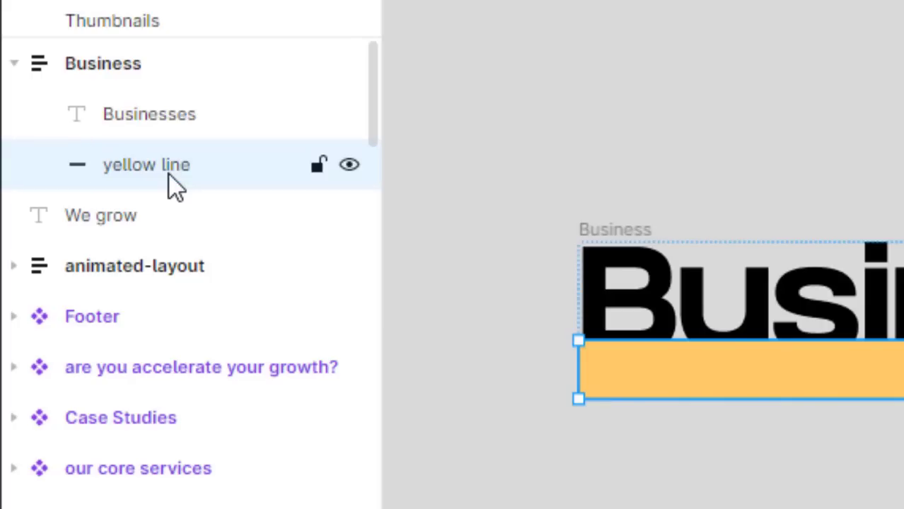
left_click(160, 115)
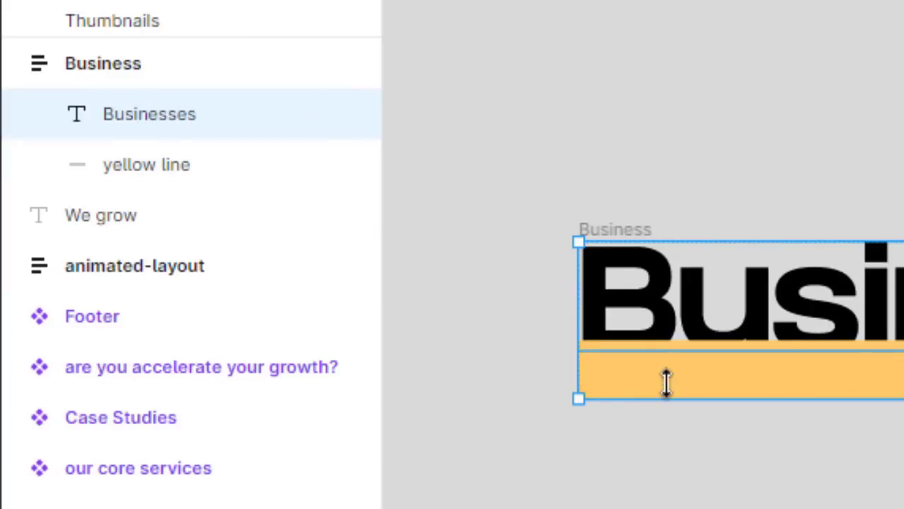
left_click(632, 483)
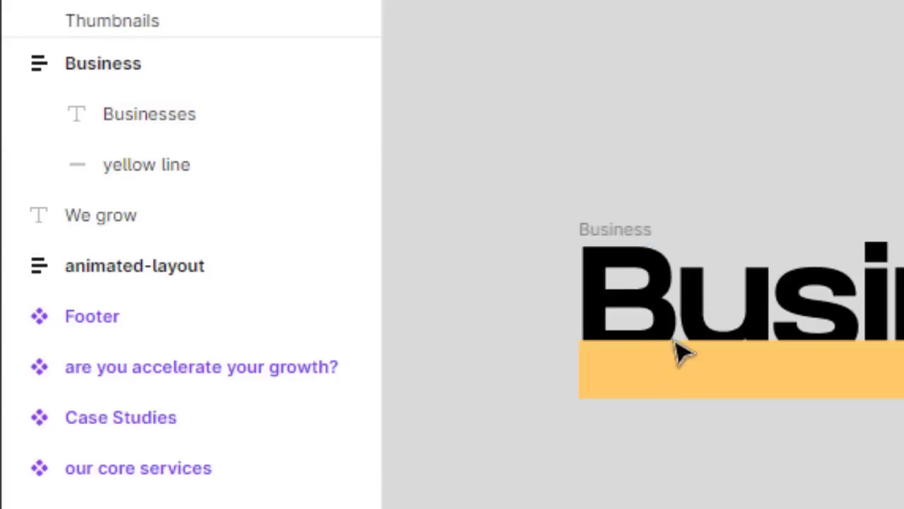
left_click(631, 235)
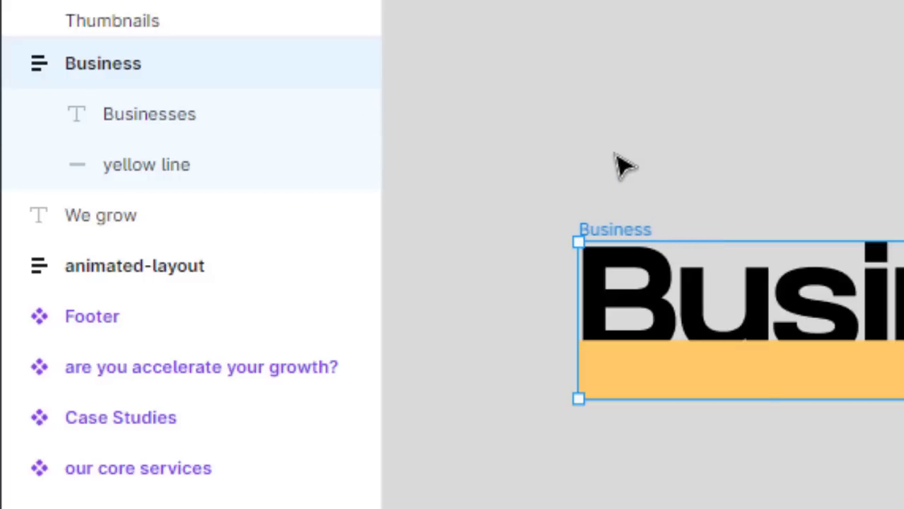
left_click(608, 173)
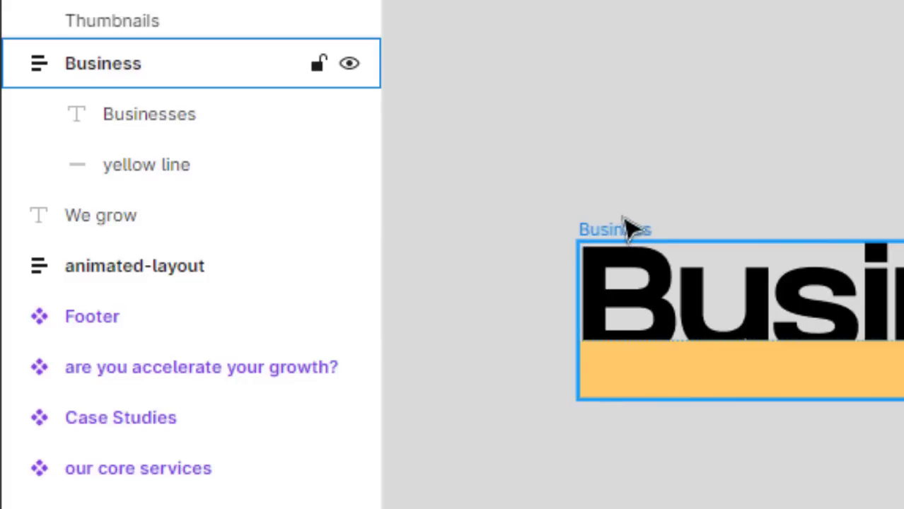
left_click(687, 309)
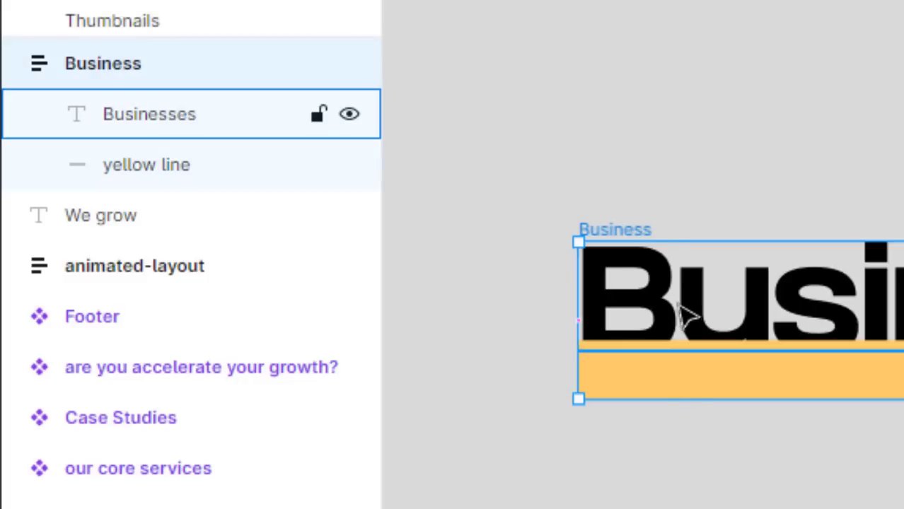
left_click(672, 497)
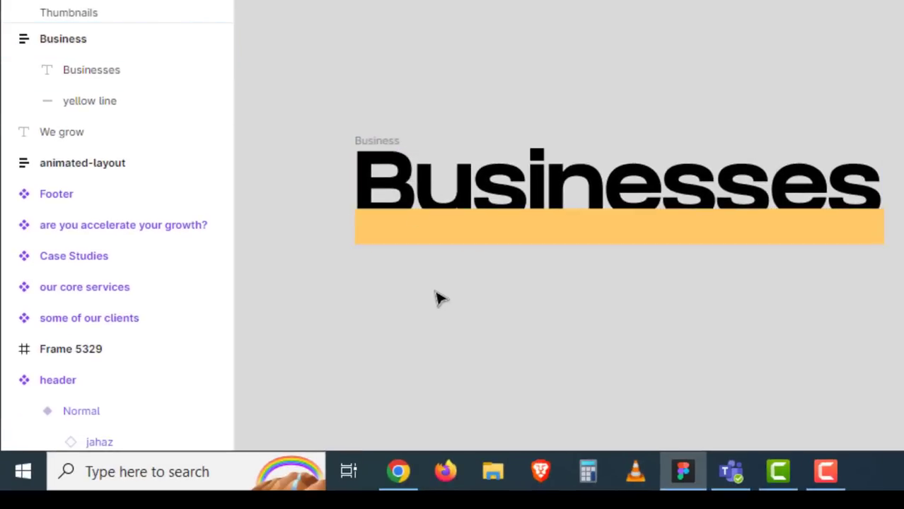
Step: Set the Business frame's auto layout canvas stacking to First on top
left_click(393, 144)
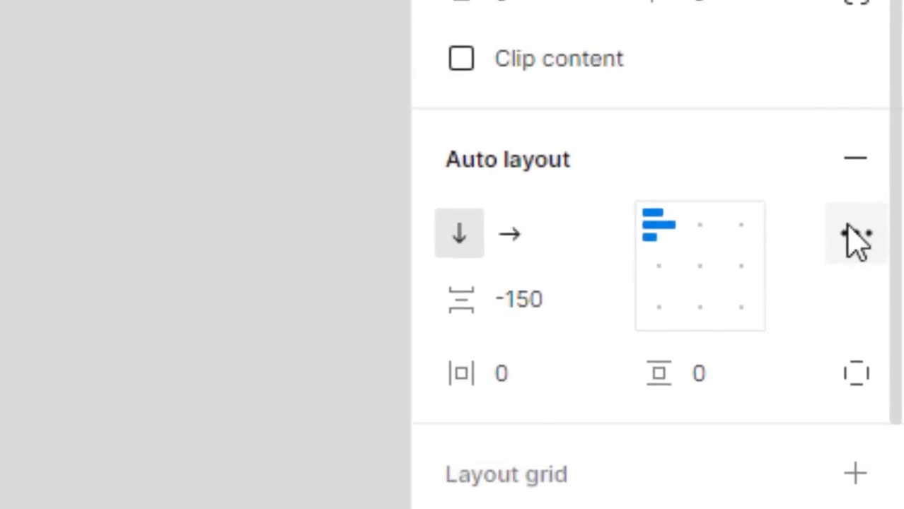
left_click(889, 289)
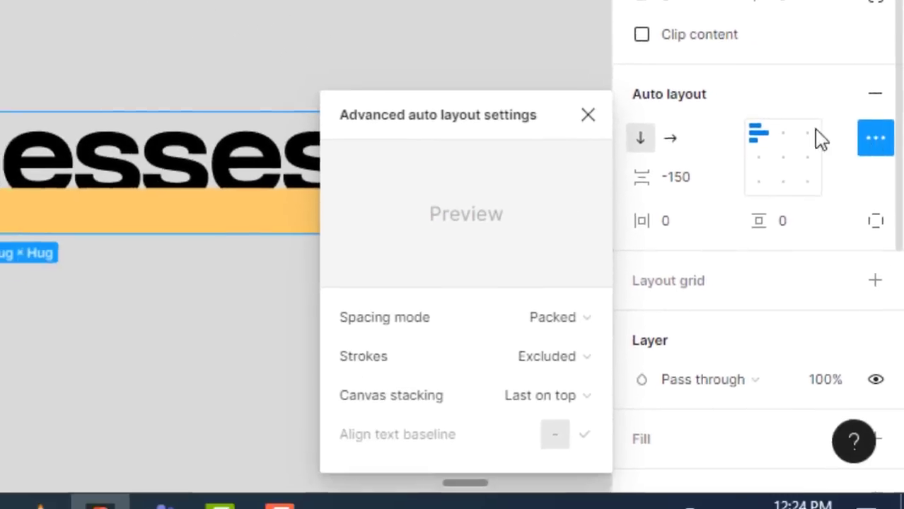
left_click(541, 400)
left_click(545, 375)
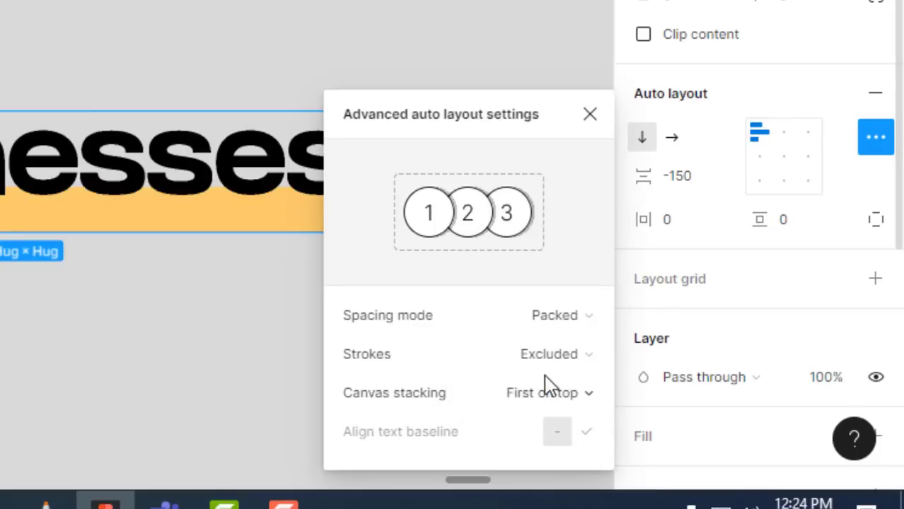
left_click(161, 355)
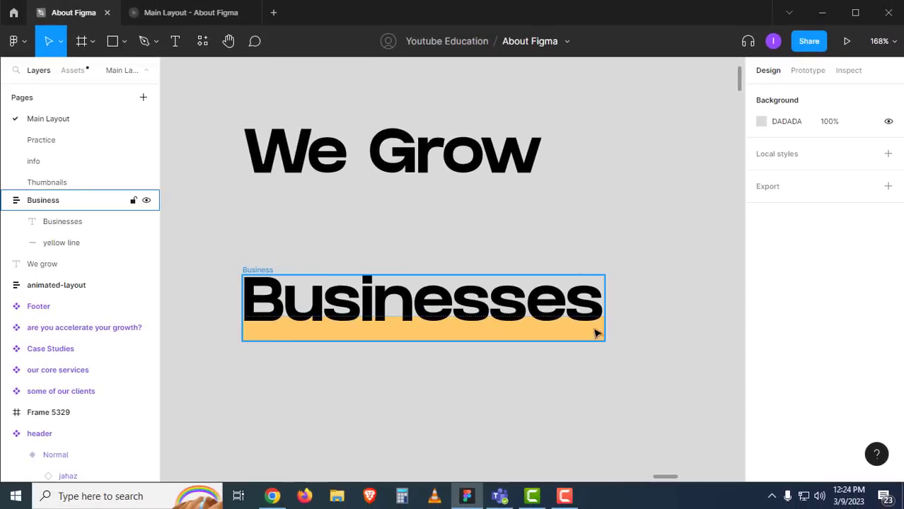
Step: Set the Business frame's horizontal resizing to Hug contents
left_click_drag(318, 383, 281, 360)
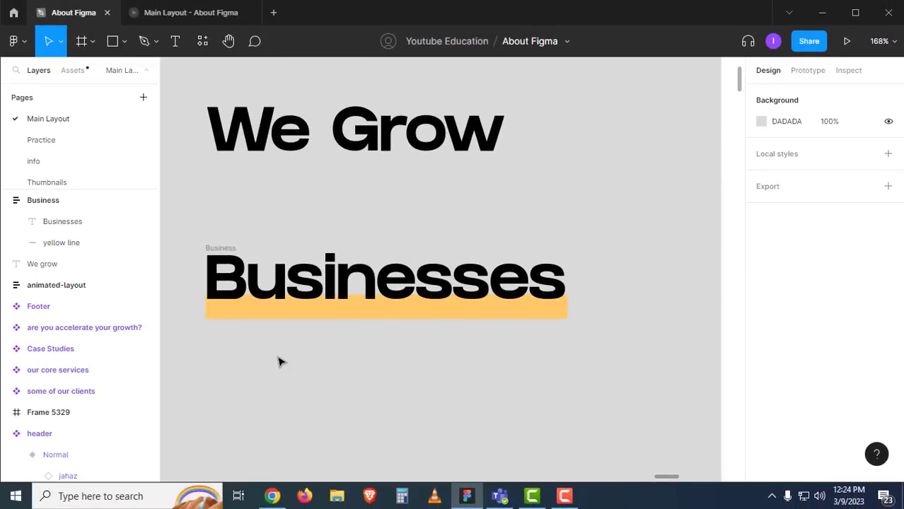
left_click(219, 251)
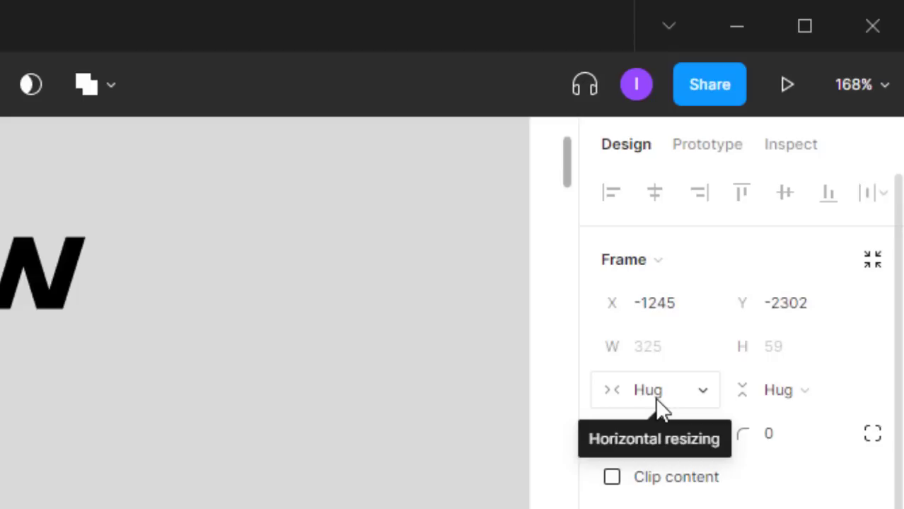
left_click(652, 404)
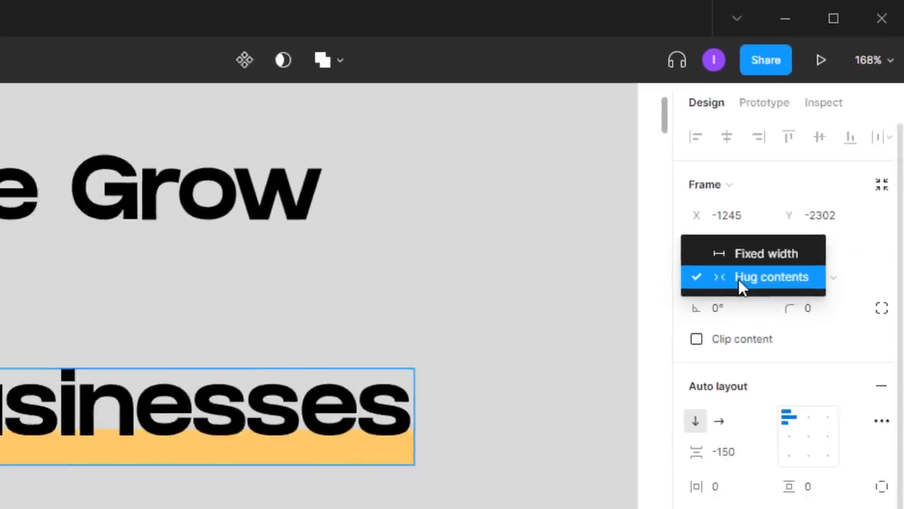
left_click(670, 390)
left_click(486, 410)
left_click(272, 303)
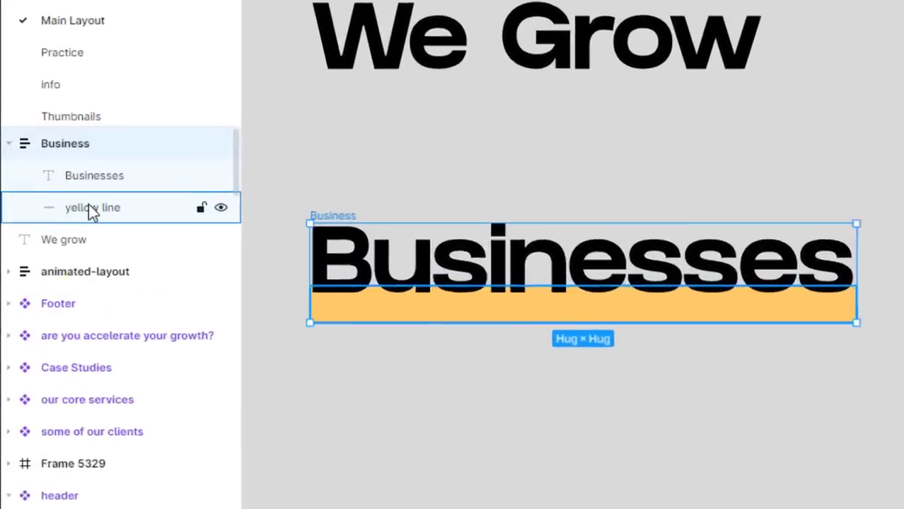
Step: Set the yellow line layer's horizontal resizing to Fill container so it follows the text width
left_click(91, 208)
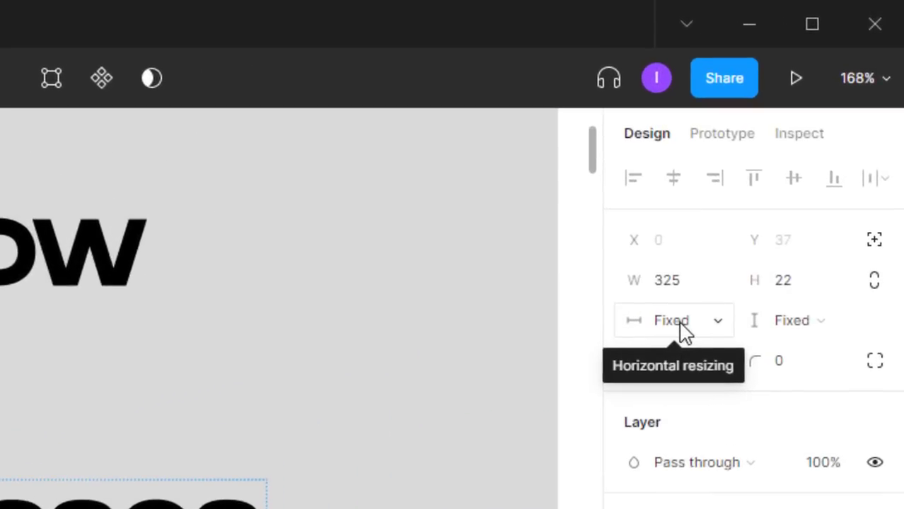
left_click(705, 323)
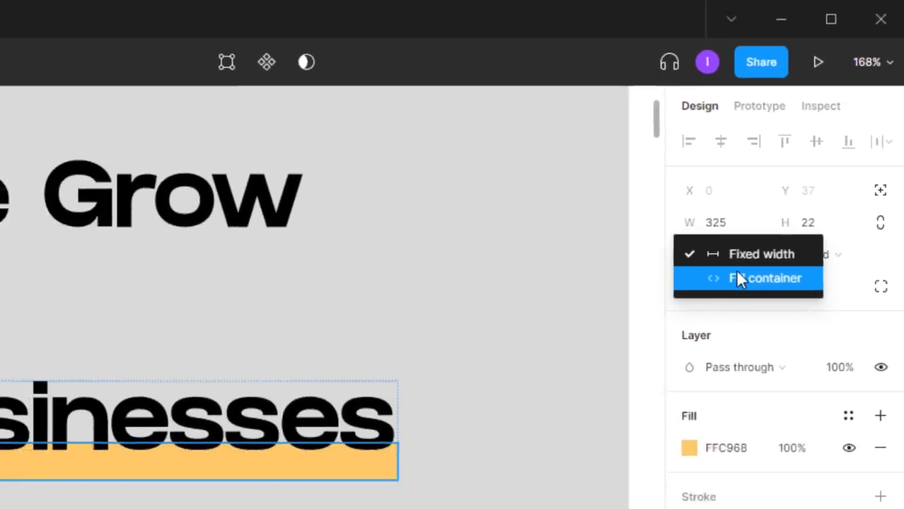
left_click(700, 351)
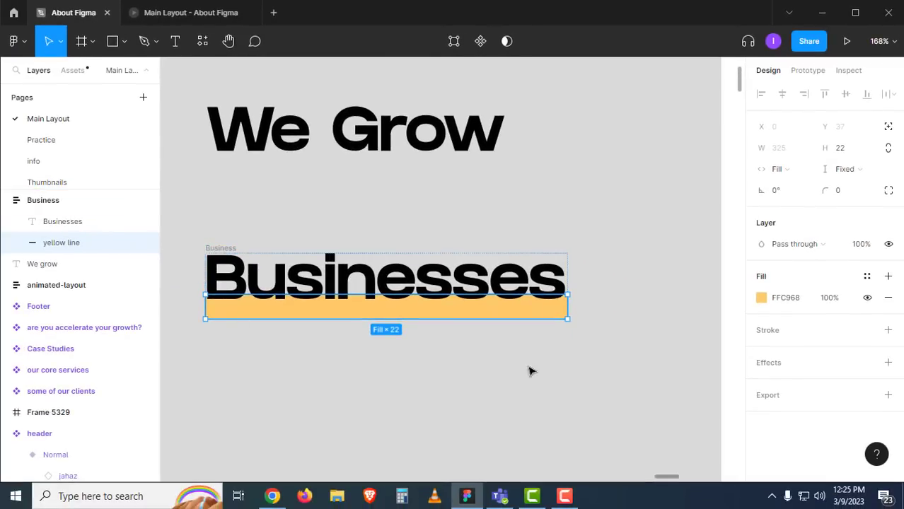
left_click(357, 226)
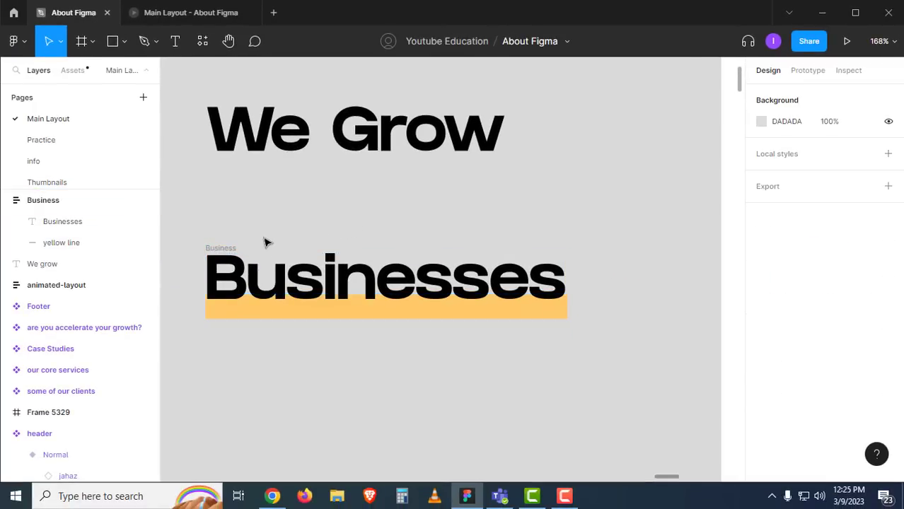
scroll(265, 242, "down", 1, "ctrl")
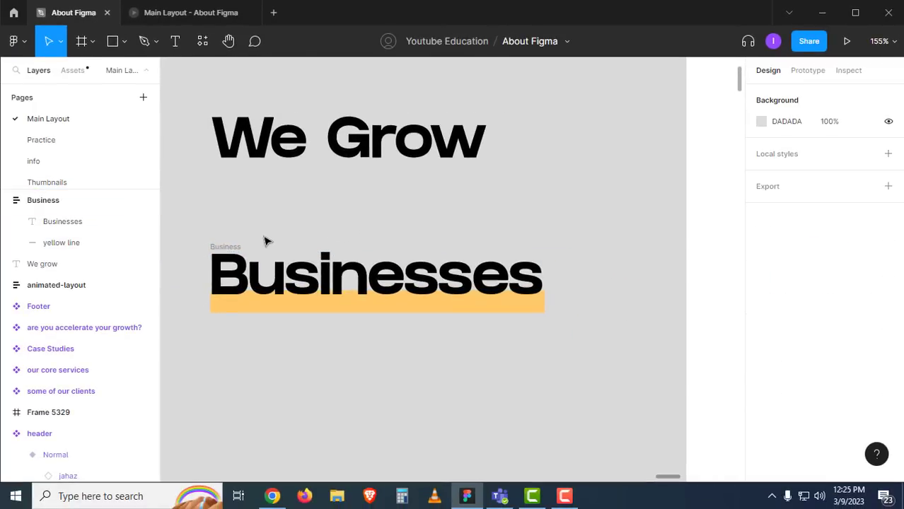
left_click(94, 248)
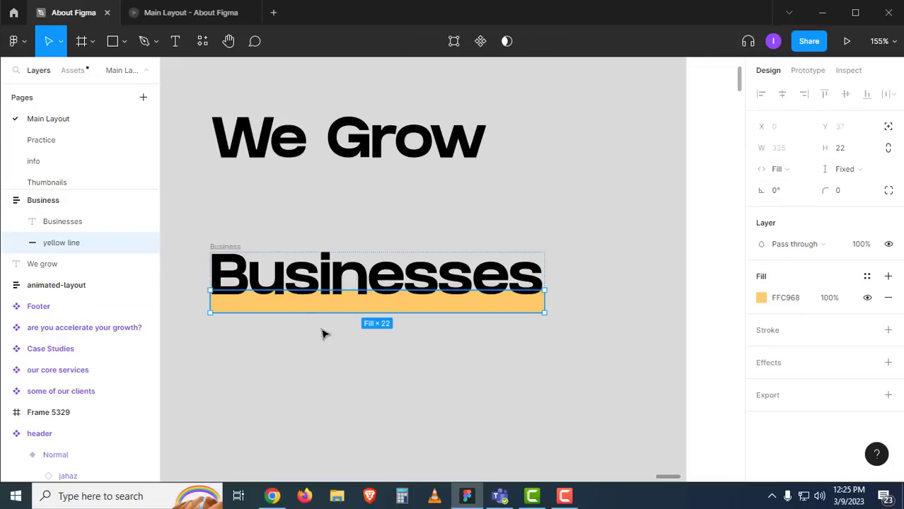
left_click(305, 410)
Step: Move the Business frame up slightly and replace its text with "Money" to test how the underline resizes
left_click_drag(235, 249, 236, 239)
double_click(266, 267)
double_click(266, 267)
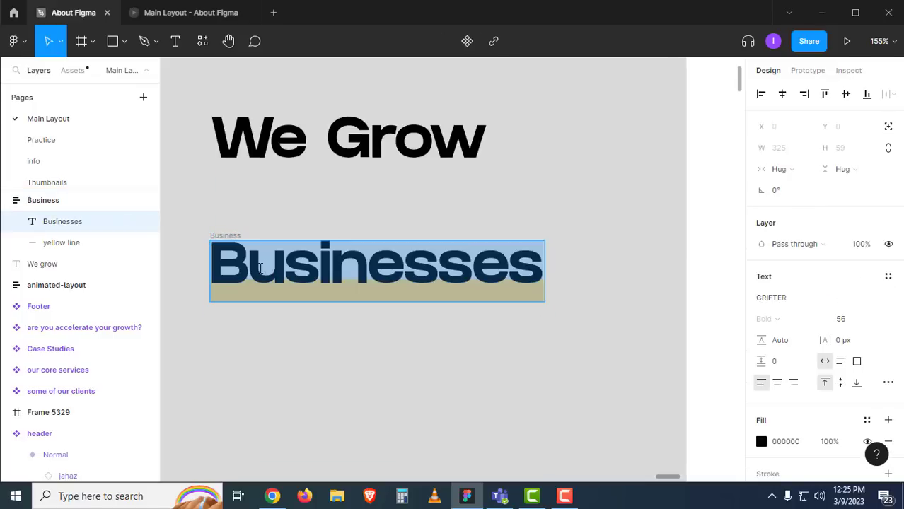
type("Money")
key("Escape")
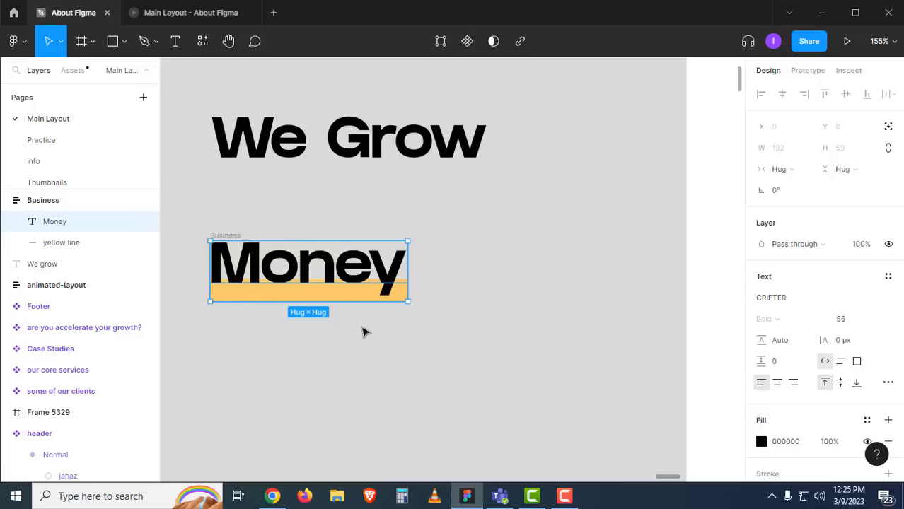
Step: Undo the test edits to the text in the Business frame until it reads "Businesses" again
double_click(353, 276)
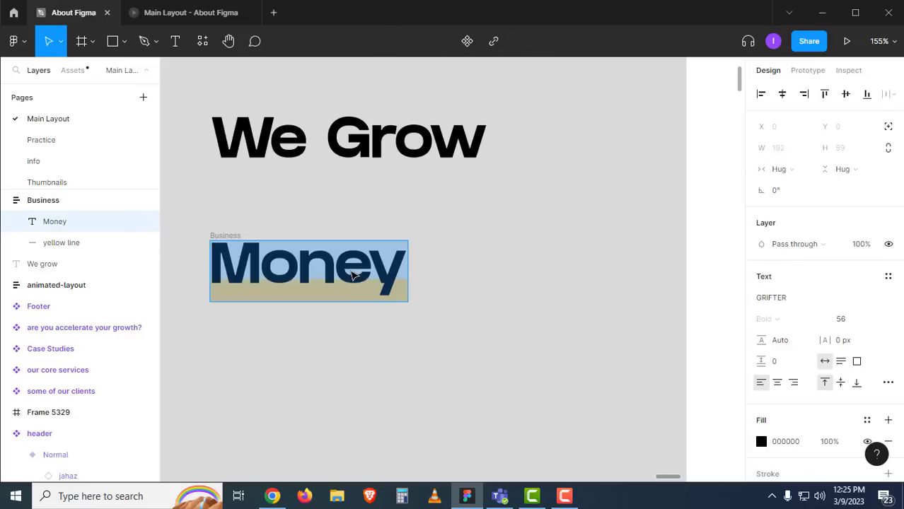
key("Escape")
key("Delete")
key("ctrl+z")
key("Escape")
key("ctrl+z")
key("ctrl+z")
key("ctrl+z")
key("ctrl+z")
key("ctrl+z")
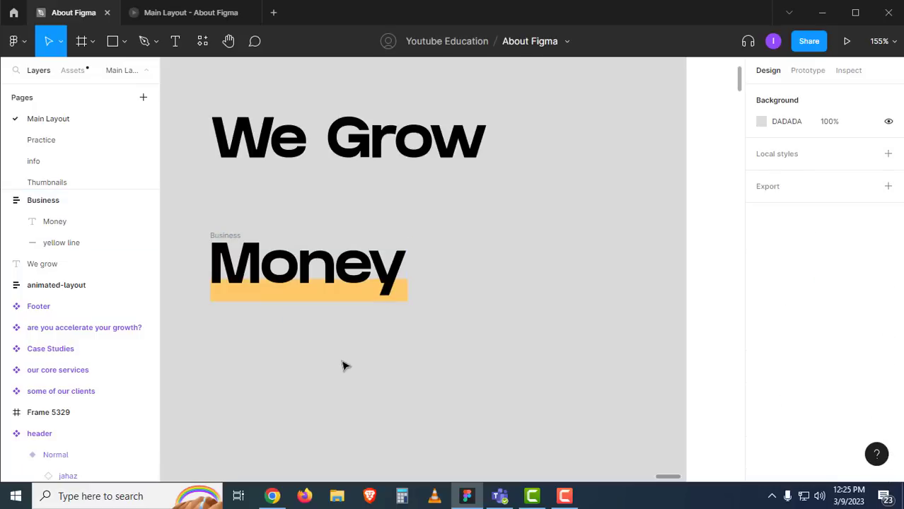
key("ctrl+z")
key("ctrl+z")
left_click(344, 370)
Step: Test the underline's resizing by appending "asdfadfa" to the "Businesses" text, and undo the addition
left_click(537, 275)
double_click(537, 275)
left_click(542, 274)
type("asdfadfa")
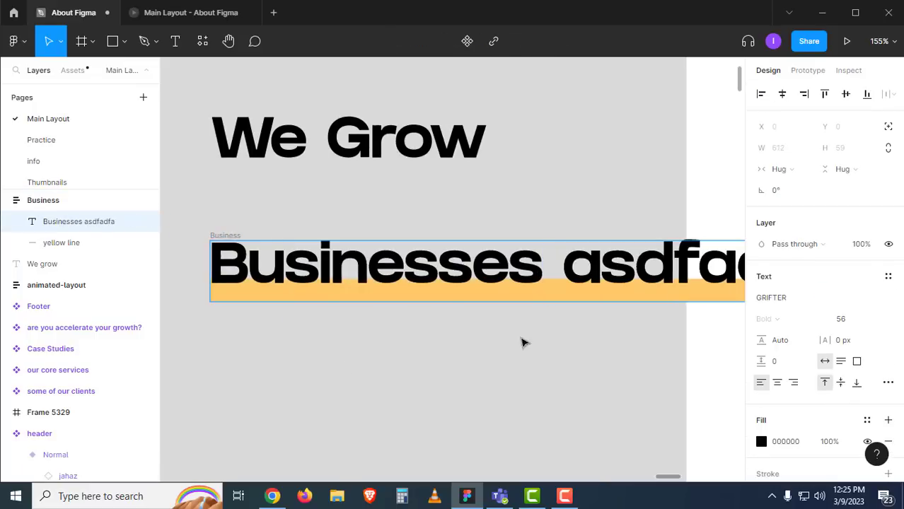
key("ctrl+z")
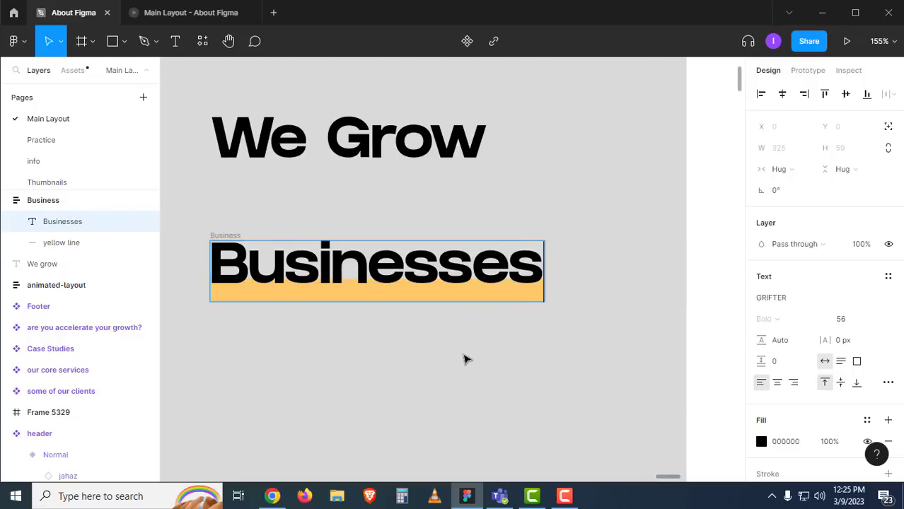
key("Escape")
left_click(389, 371)
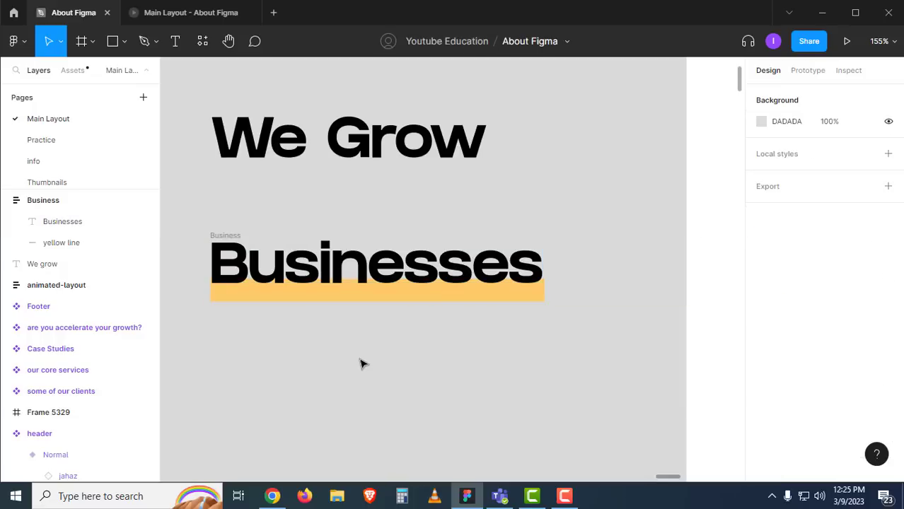
Step: Move the Business frame up so it sits directly beneath the "We Grow" text
scroll(338, 344, "up", 2)
left_click(262, 292)
left_click_drag(247, 290, 249, 223)
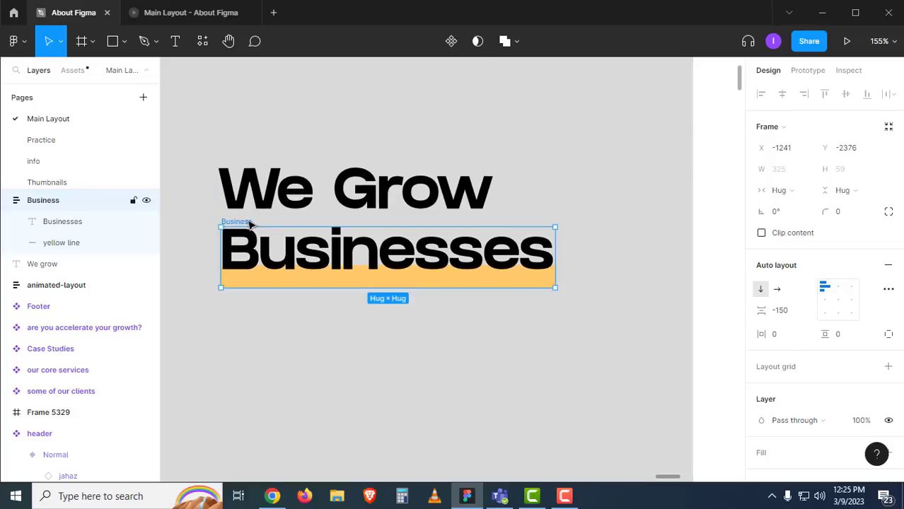
Step: Try wrapping the "We Grow" text and the Business frame together in one auto layout frame
left_click(271, 200, "shift")
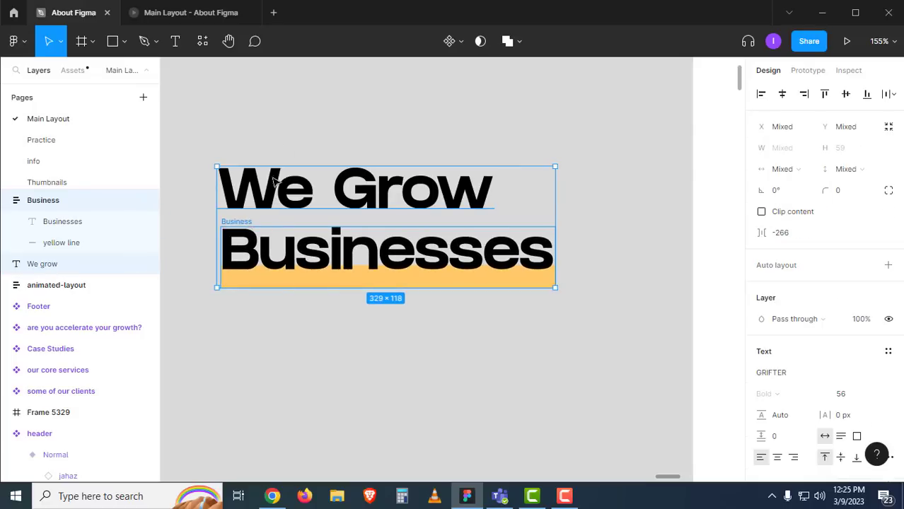
left_click(256, 319)
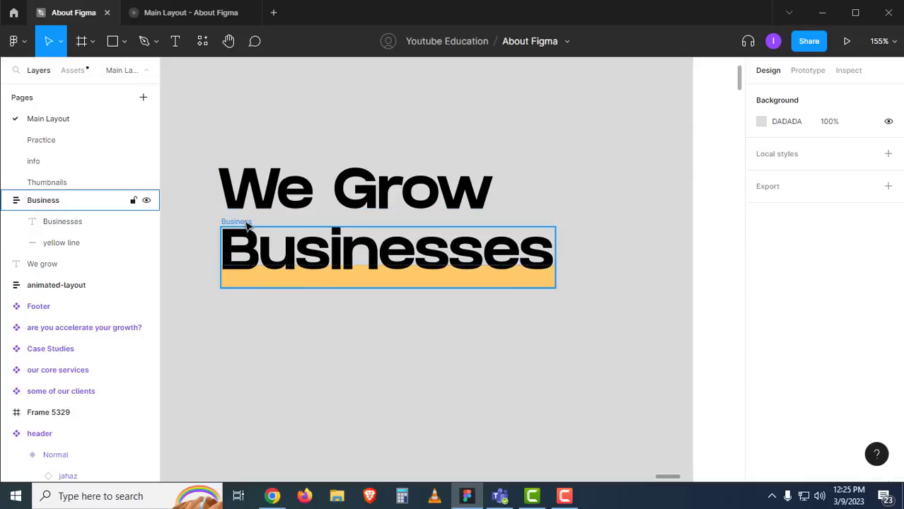
left_click(247, 223)
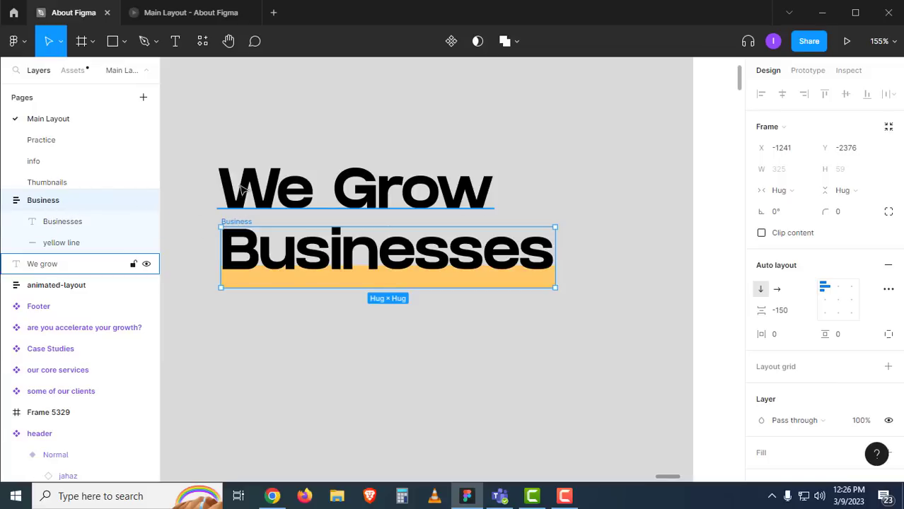
left_click(71, 264, "shift")
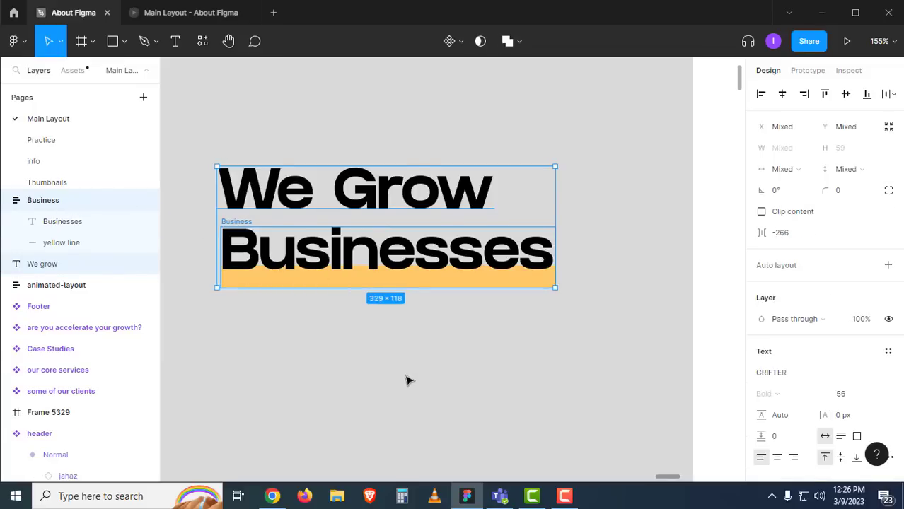
key("shift+a")
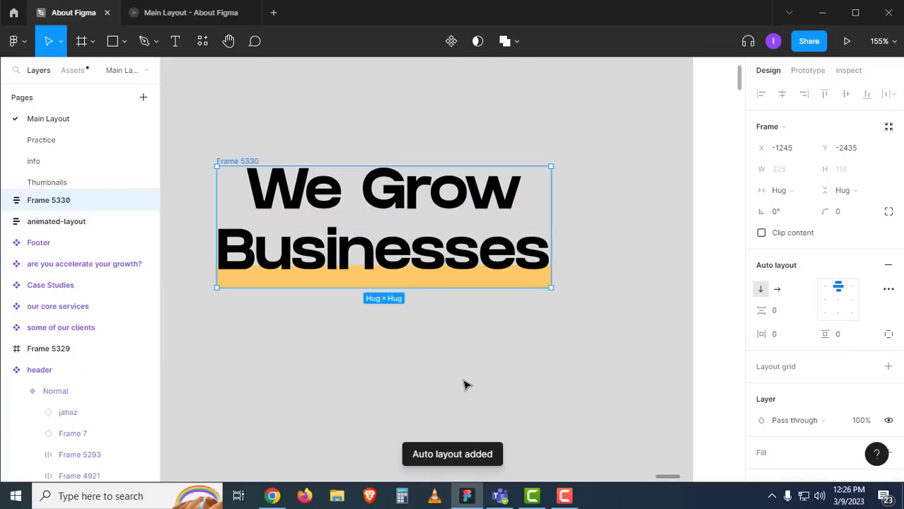
key("ctrl+z")
left_click(339, 364)
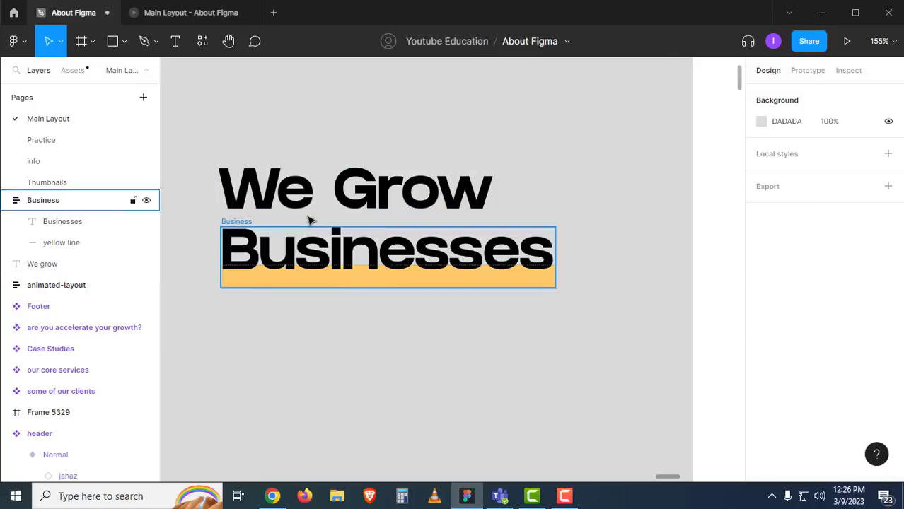
Step: Wrap the "We Grow" text and the Business frame in a vertical auto layout with Align left
left_click(290, 200)
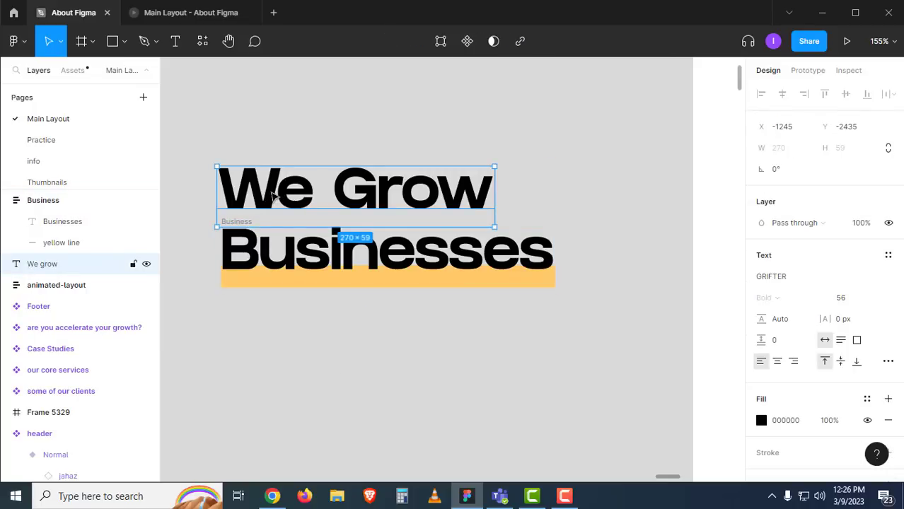
scroll(236, 338, "up", 2)
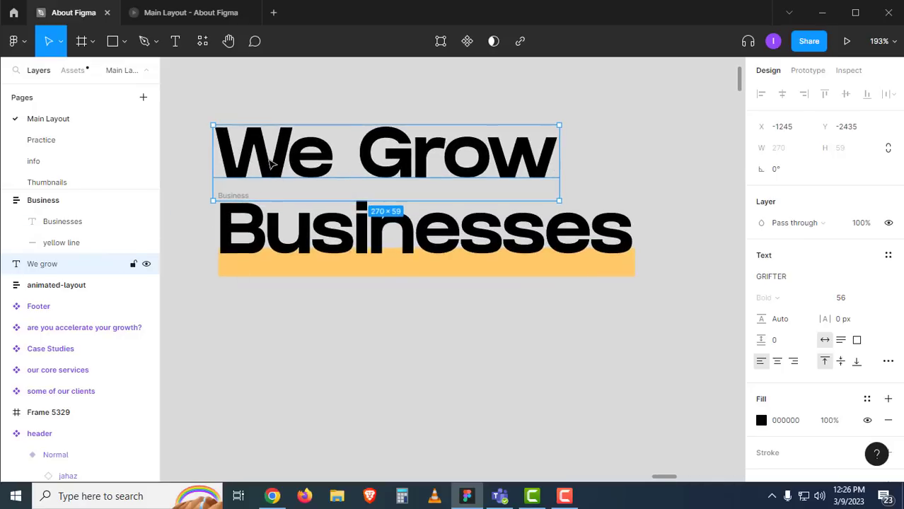
left_click(330, 324)
left_click_drag(196, 99, 649, 325)
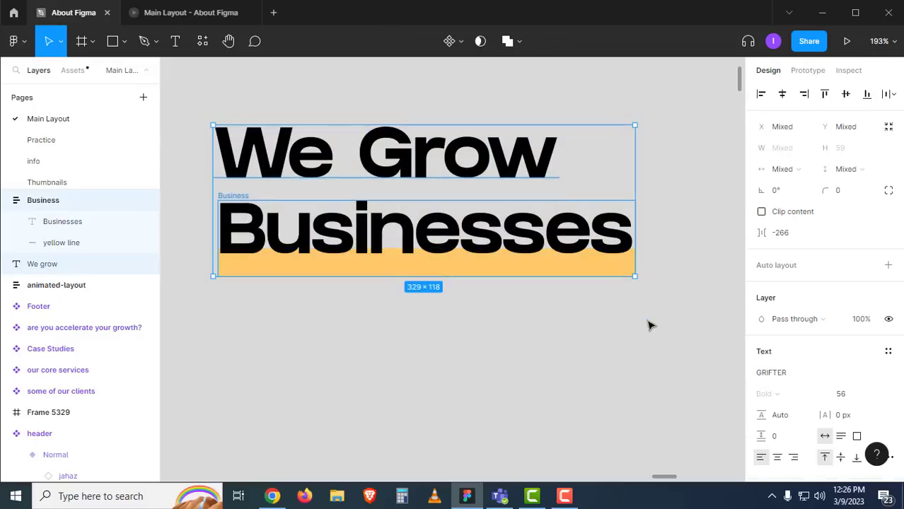
left_click(541, 353)
left_click_drag(189, 94, 711, 358)
key("shift+a")
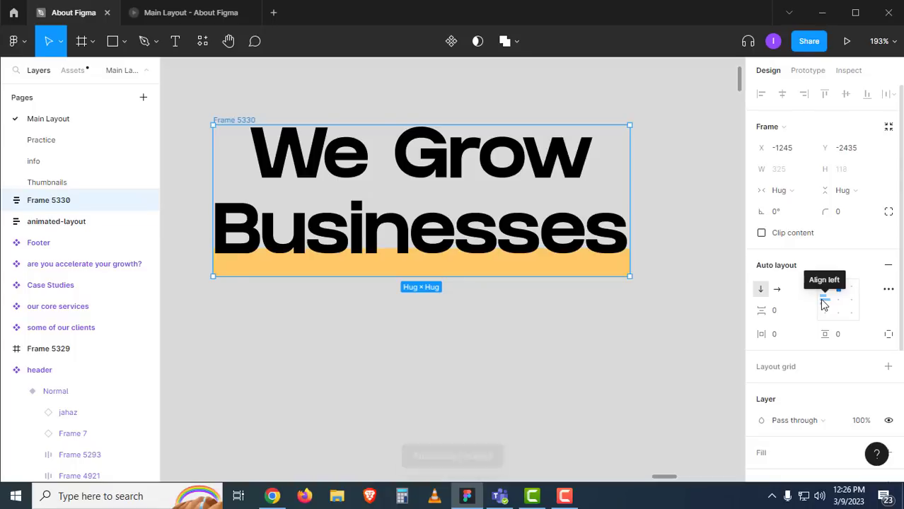
left_click(823, 303)
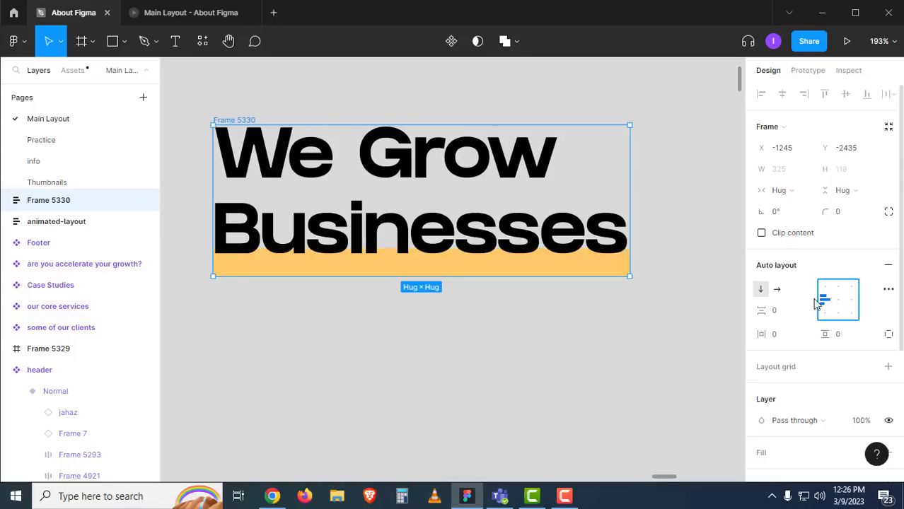
left_click(460, 348)
Step: Rename the auto layout frame around both heading lines as "heading"
left_click(251, 121)
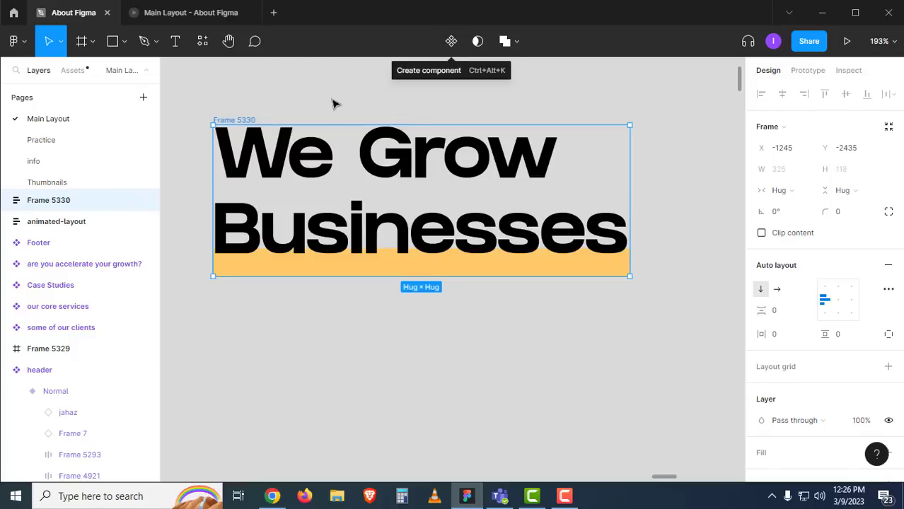
left_click(265, 119)
left_click(249, 121)
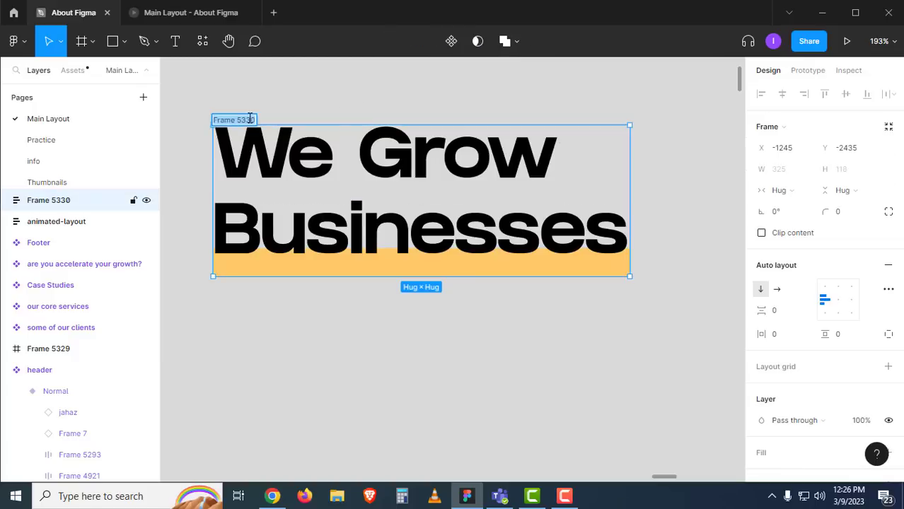
type("heading")
key("Return")
left_click(359, 90)
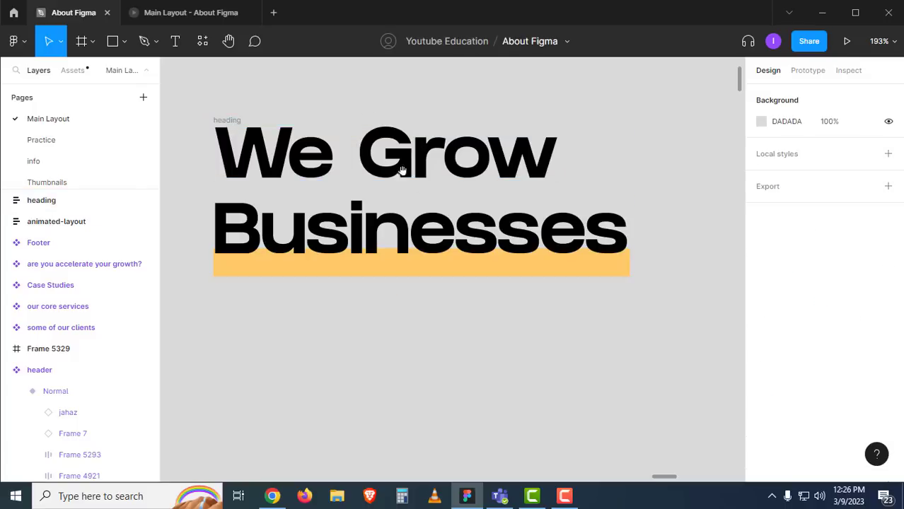
Step: Compare the rebuilt heading's line spacing and underline with the original hero heading in the page layout
scroll(428, 192, "down", 5)
scroll(350, 258, "right", 3)
scroll(350, 259, "right", 5)
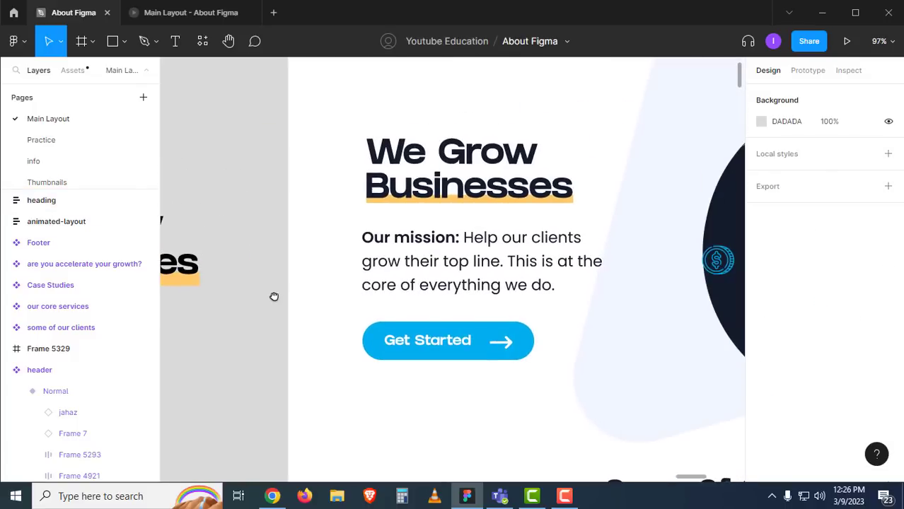
scroll(401, 269, "left", 5)
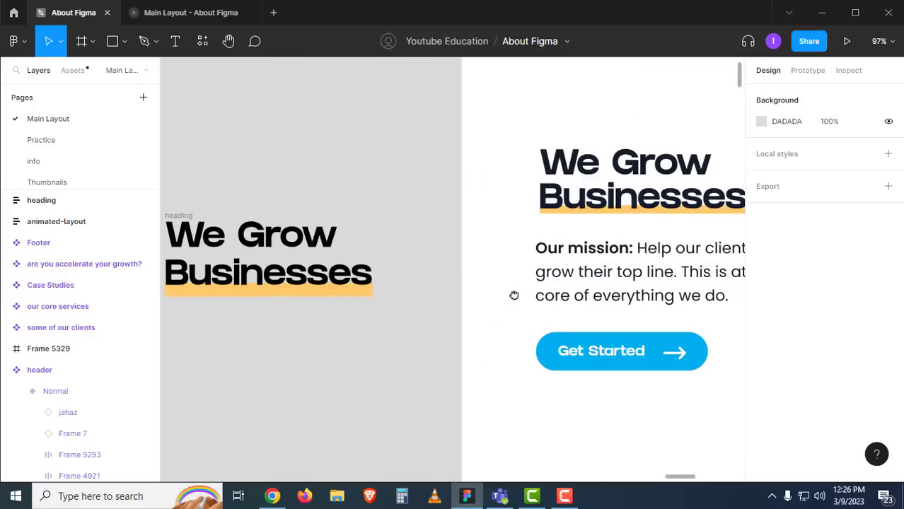
scroll(286, 297, "up", 3)
left_click_drag(320, 293, 362, 292)
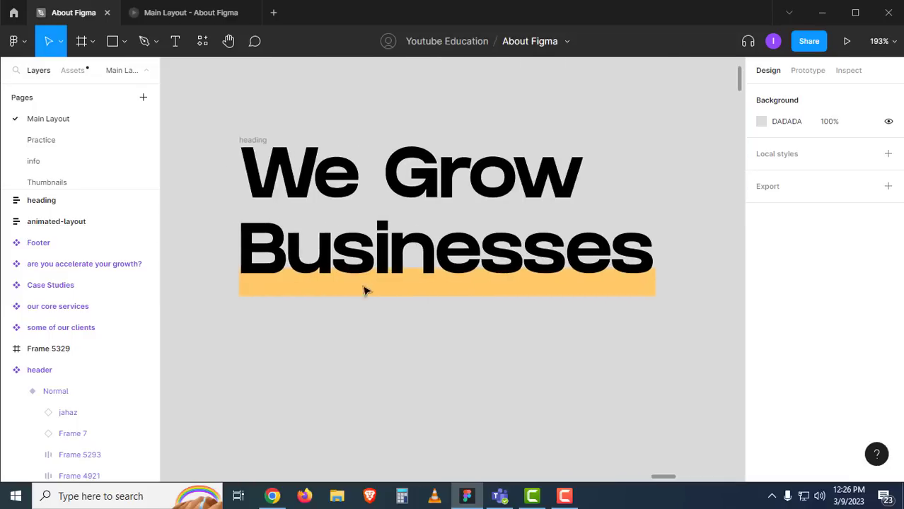
Step: Inspect the nested Business frame's auto layout and check the rebuilt heading against the hero heading in the Final Layout frame
left_click(369, 266)
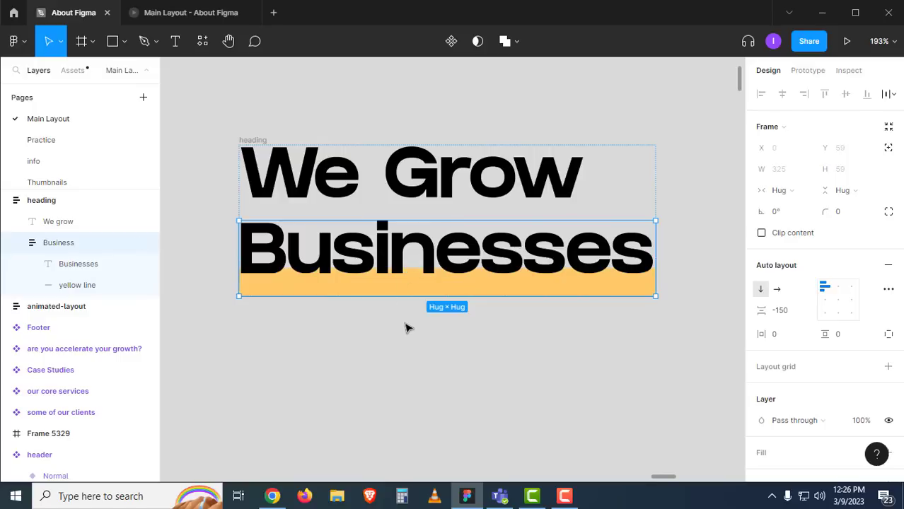
left_click(451, 333)
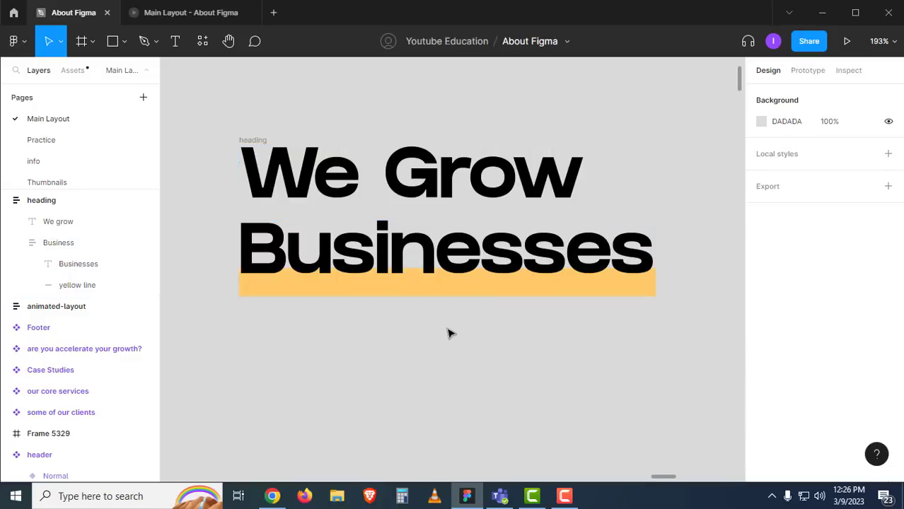
scroll(481, 317, "down", 3)
scroll(475, 319, "right", 5)
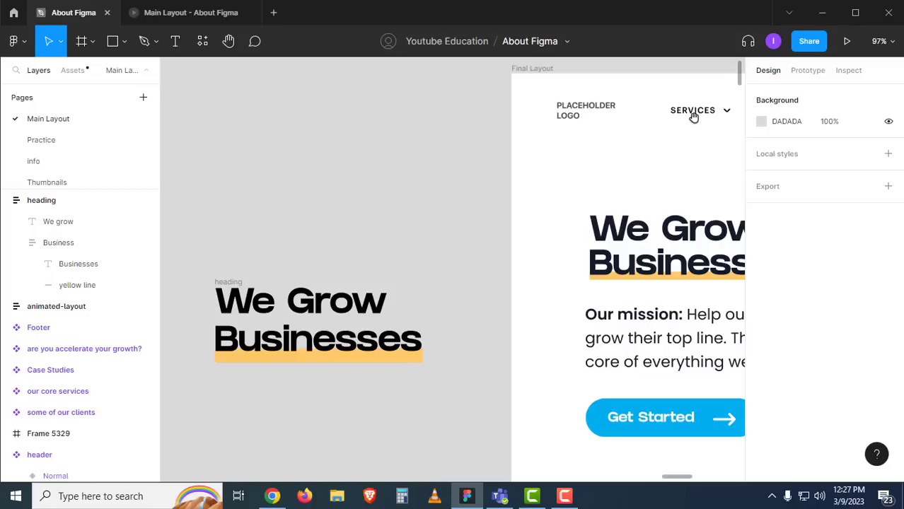
scroll(686, 119, "right", 2)
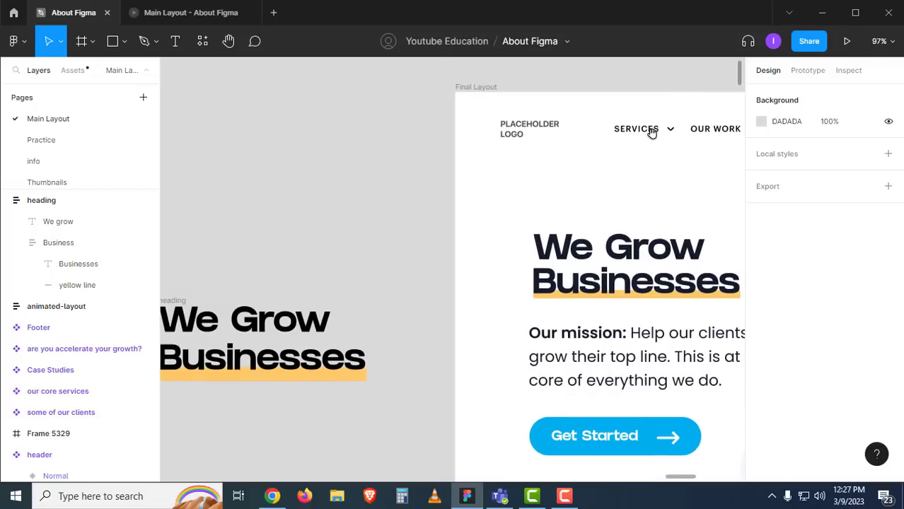
scroll(645, 133, "right", 2)
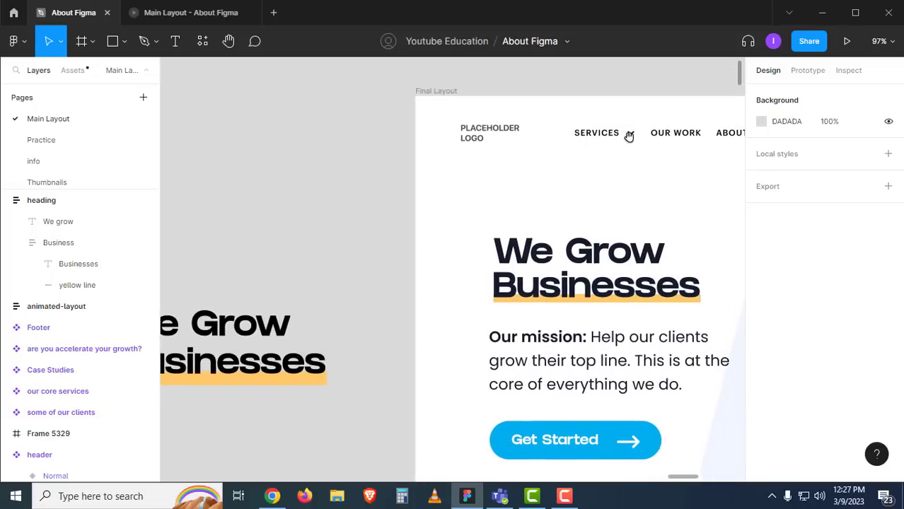
scroll(445, 208, "left", 4)
scroll(446, 208, "down", 2)
left_click_drag(400, 254, 359, 245)
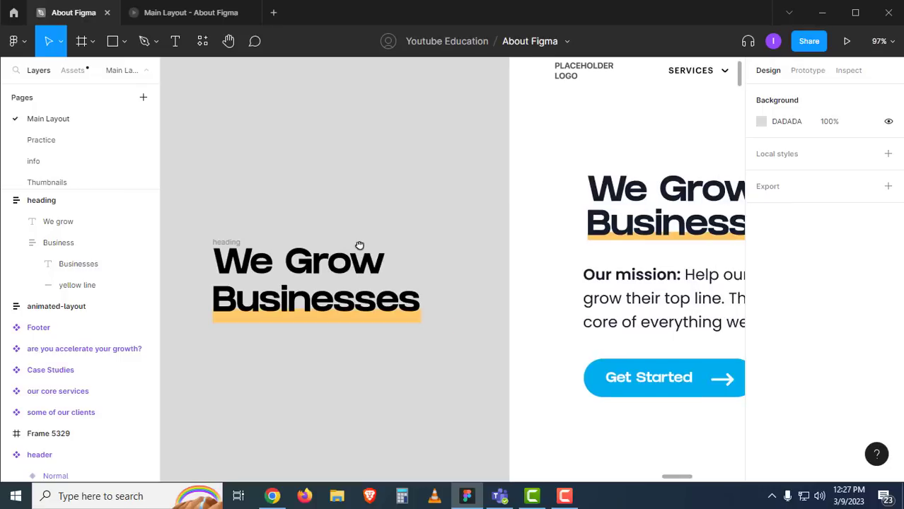